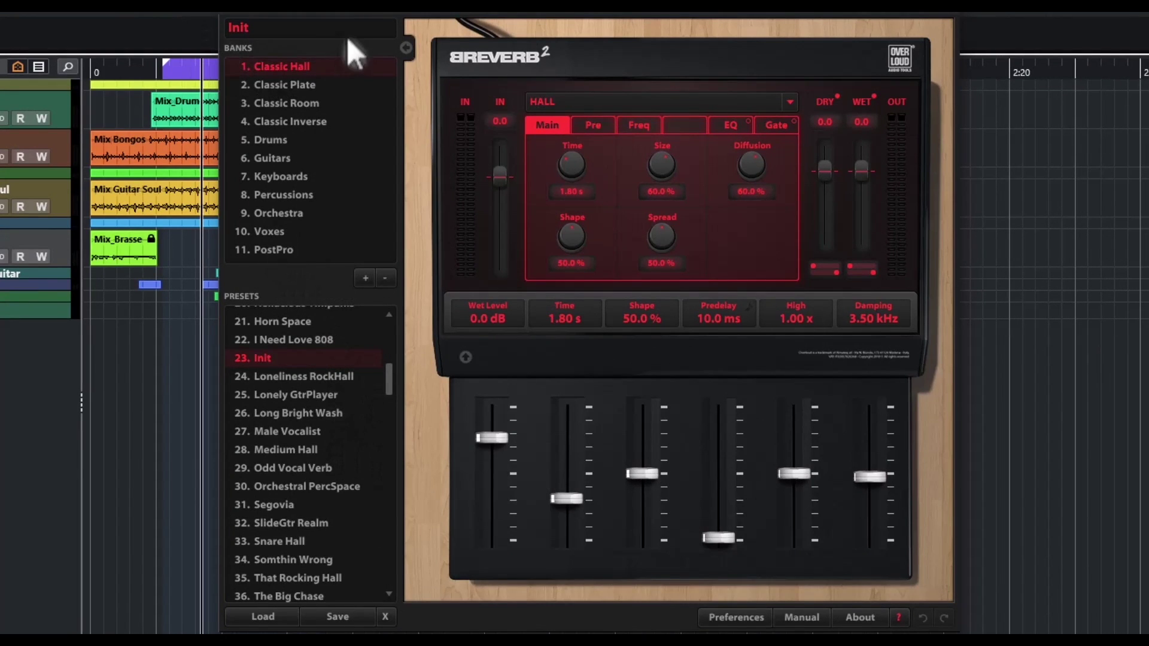
Look through the preset lists of the Classic Room, Guitars, Drums, Keyboards and Orchestra banks
{"action": "left_click", "coordinate": [282, 112]}
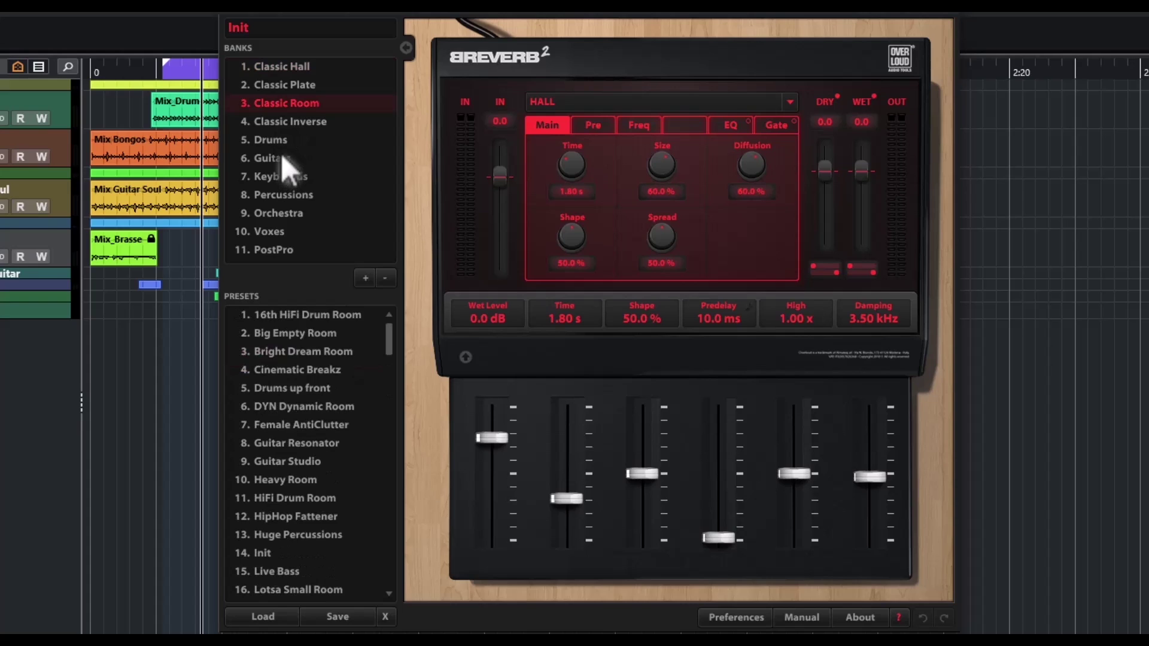
{"action": "left_click", "coordinate": [281, 155]}
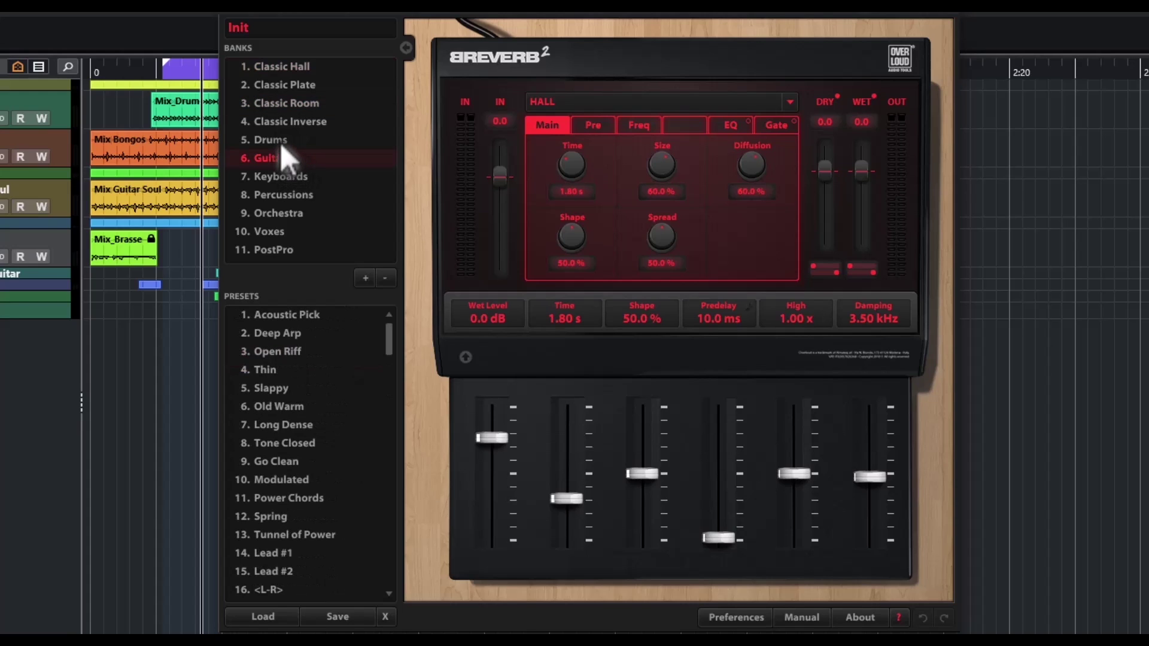
{"action": "left_click", "coordinate": [280, 141]}
{"action": "left_click", "coordinate": [272, 176]}
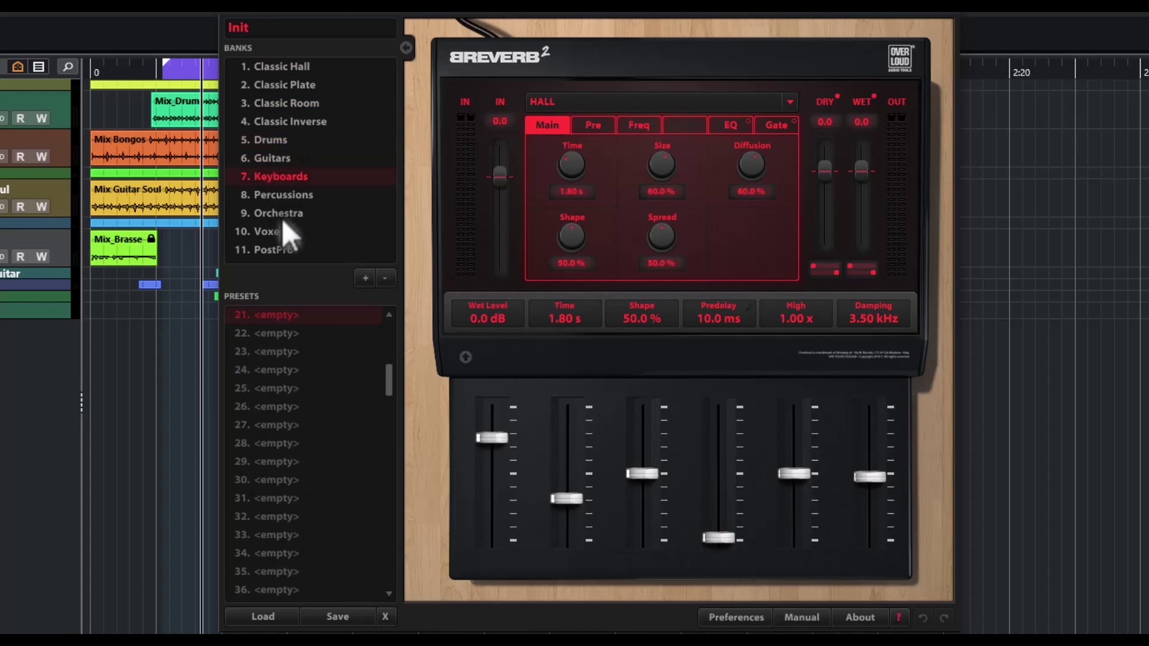
{"action": "left_click", "coordinate": [281, 214]}
Try out the Modulated and Power Chords presets from the Guitars bank
{"action": "left_click", "coordinate": [272, 158]}
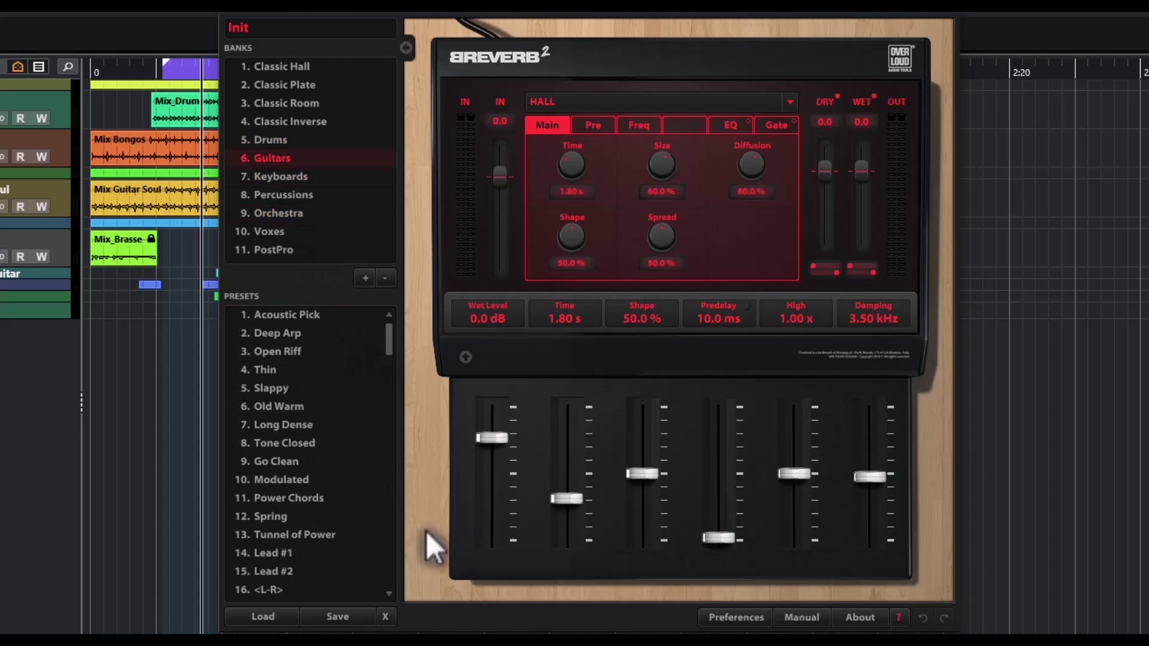
{"action": "scroll", "coordinate": [322, 403], "scroll_direction": "down", "scroll_amount": 3}
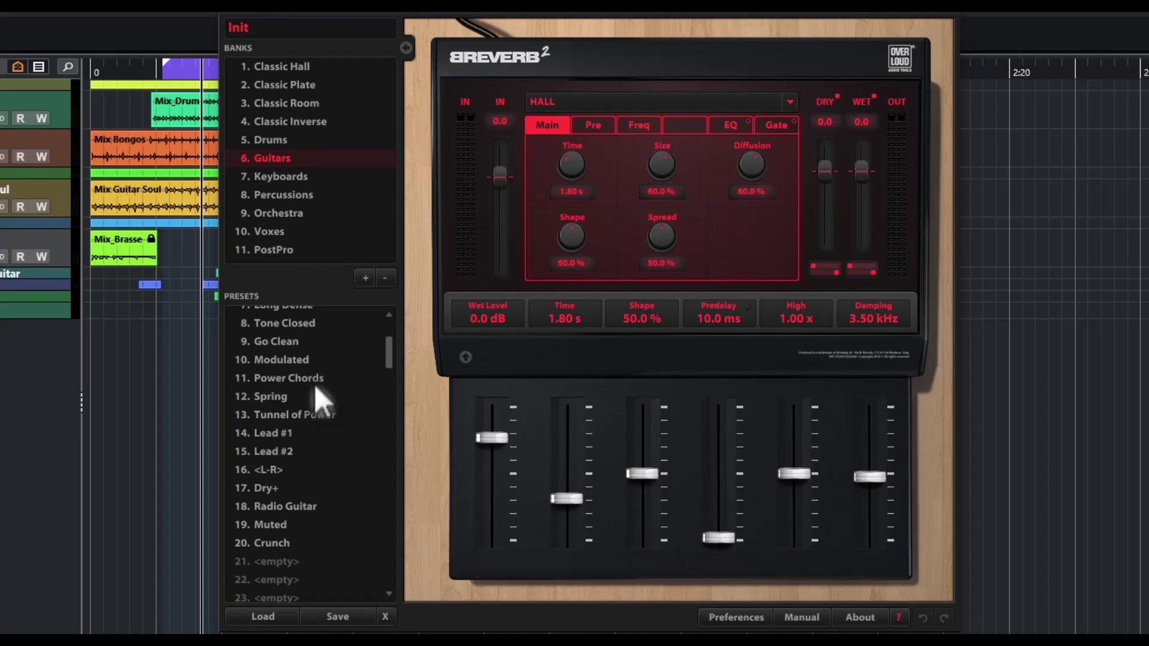
{"action": "left_click", "coordinate": [311, 358]}
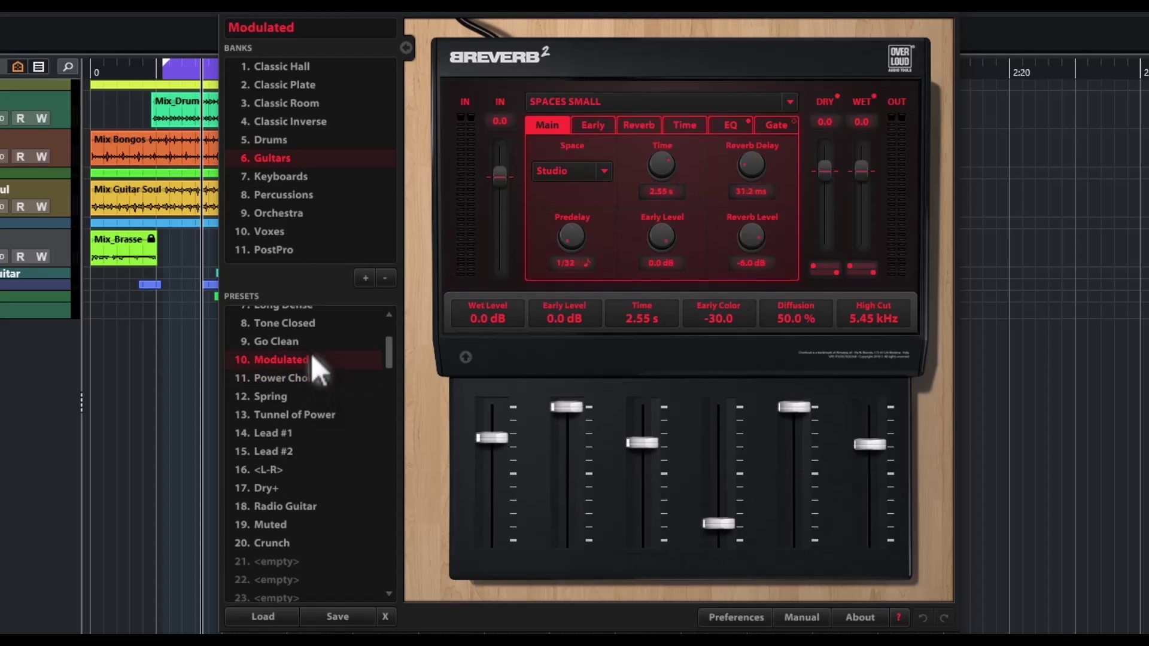
{"action": "left_click", "coordinate": [296, 376]}
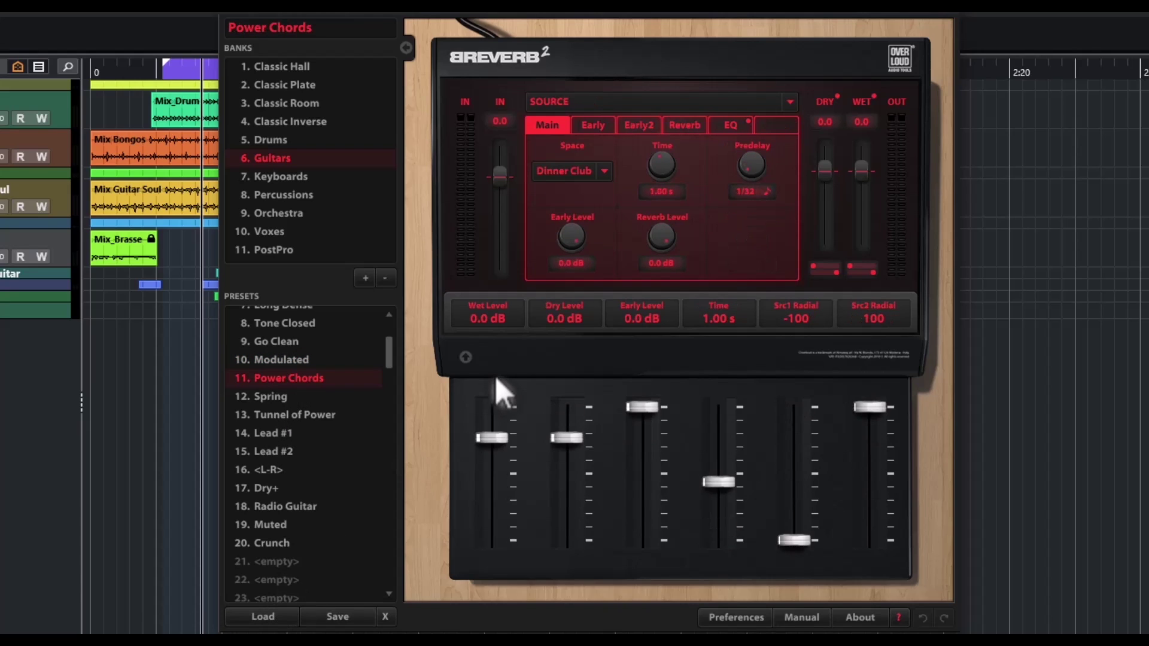
Bring up the preset clearing, bank creation and bank deletion dialogs one by one, cancelling each
{"action": "left_click", "coordinate": [387, 618]}
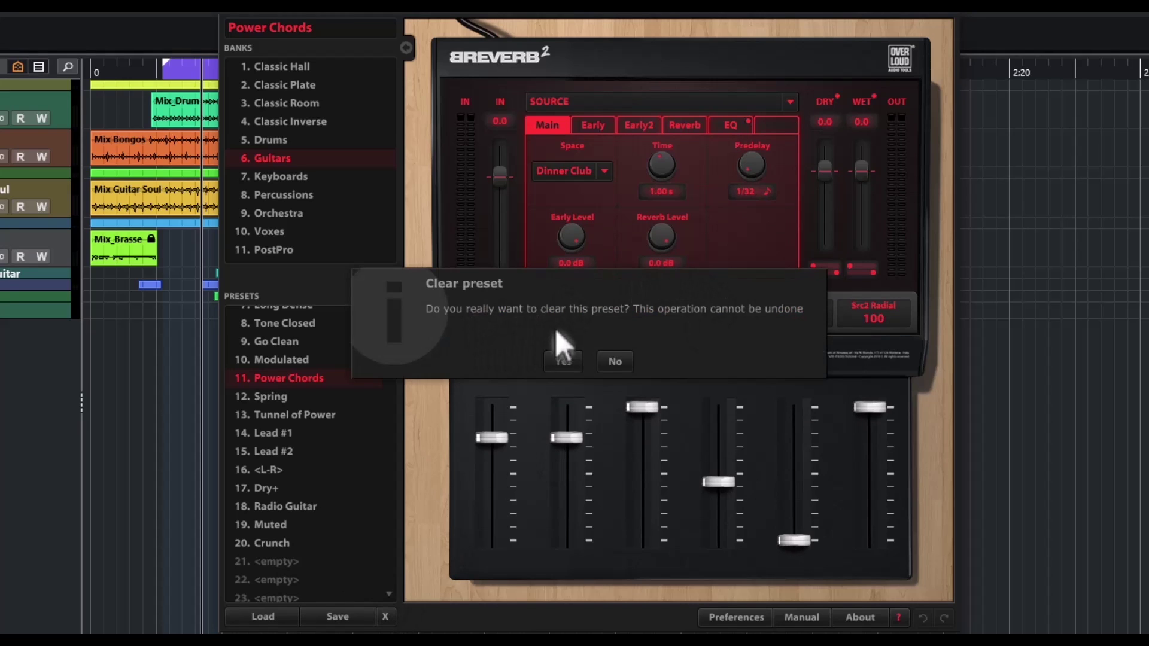
{"action": "left_click", "coordinate": [616, 361]}
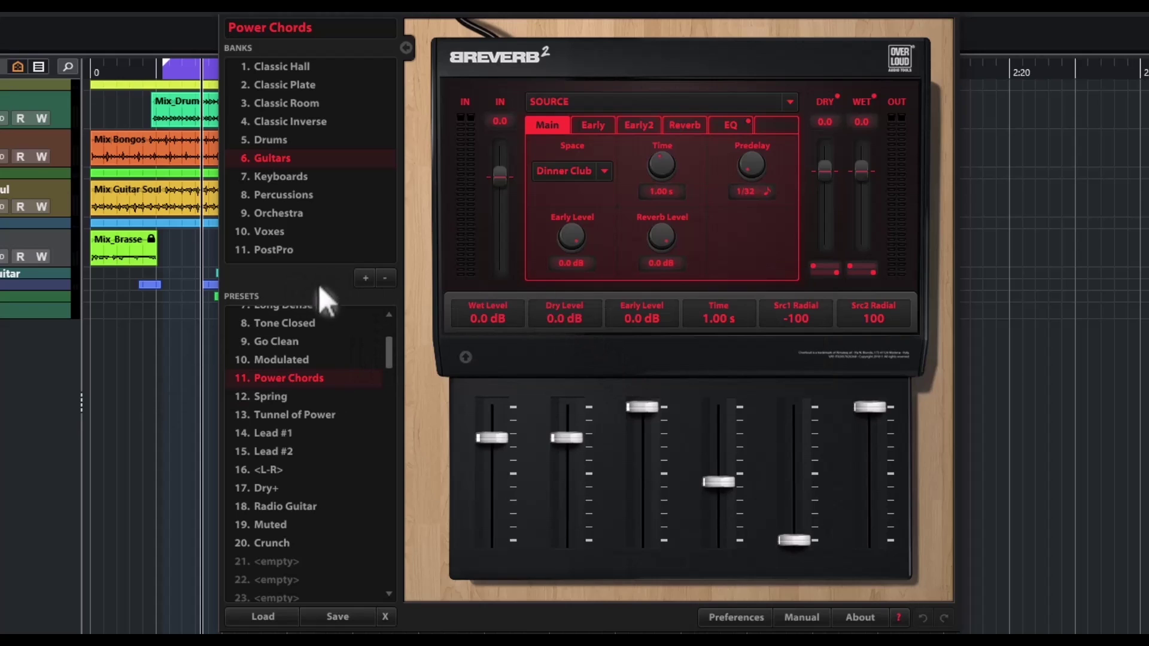
{"action": "left_click", "coordinate": [364, 282]}
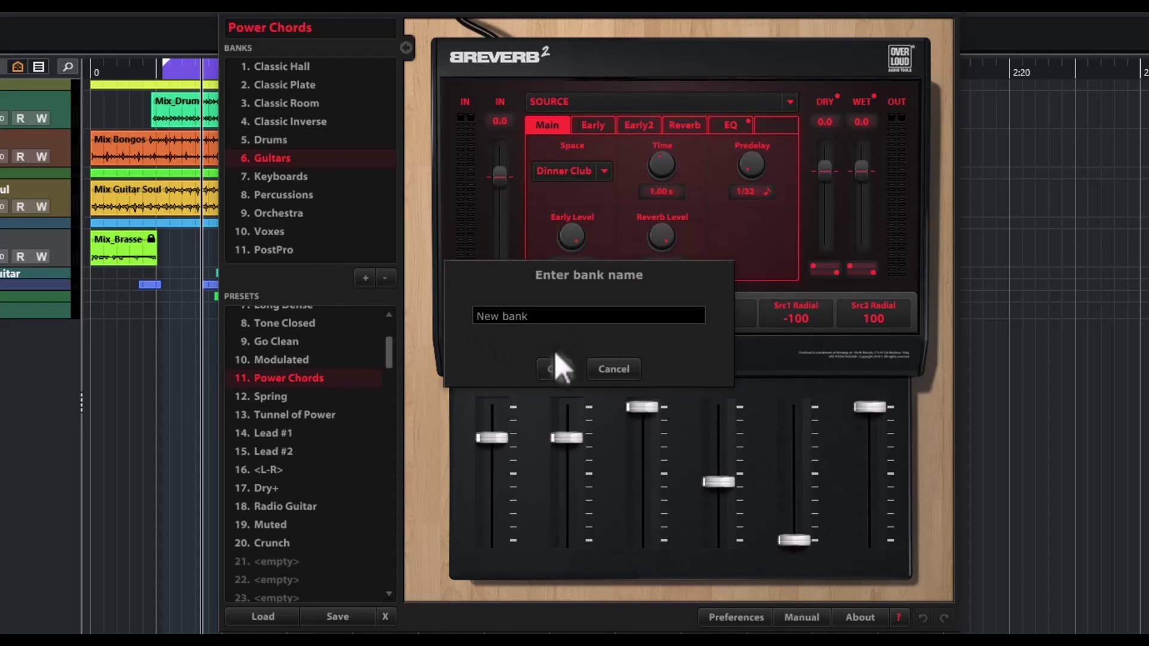
{"action": "left_click", "coordinate": [609, 371]}
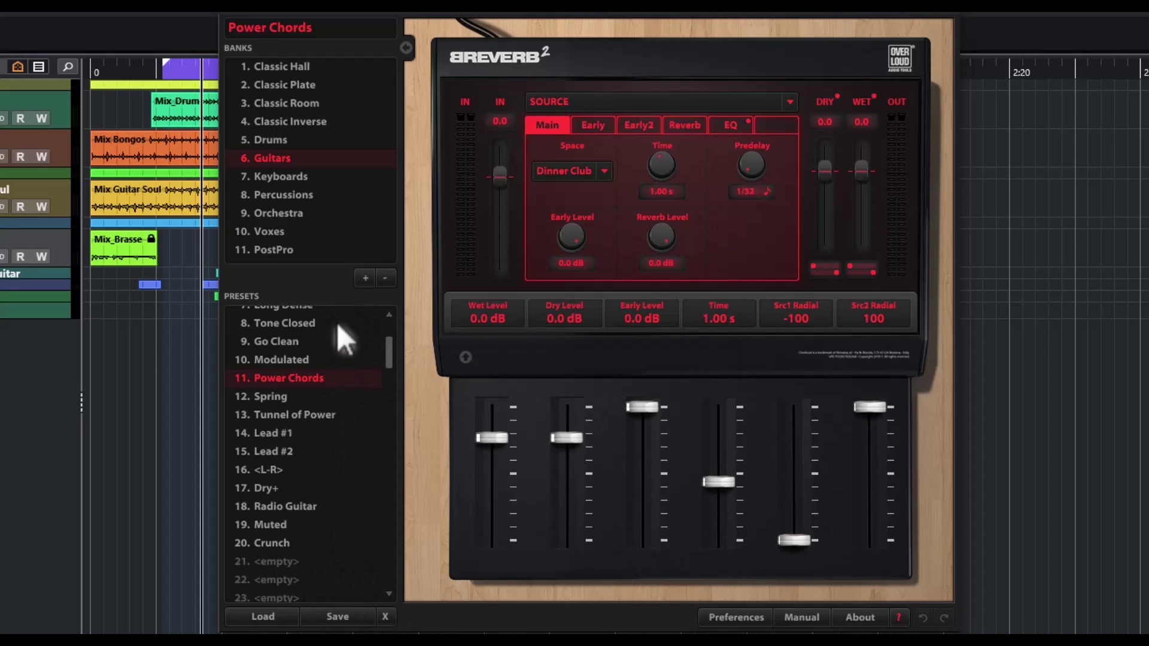
{"action": "left_click", "coordinate": [385, 279]}
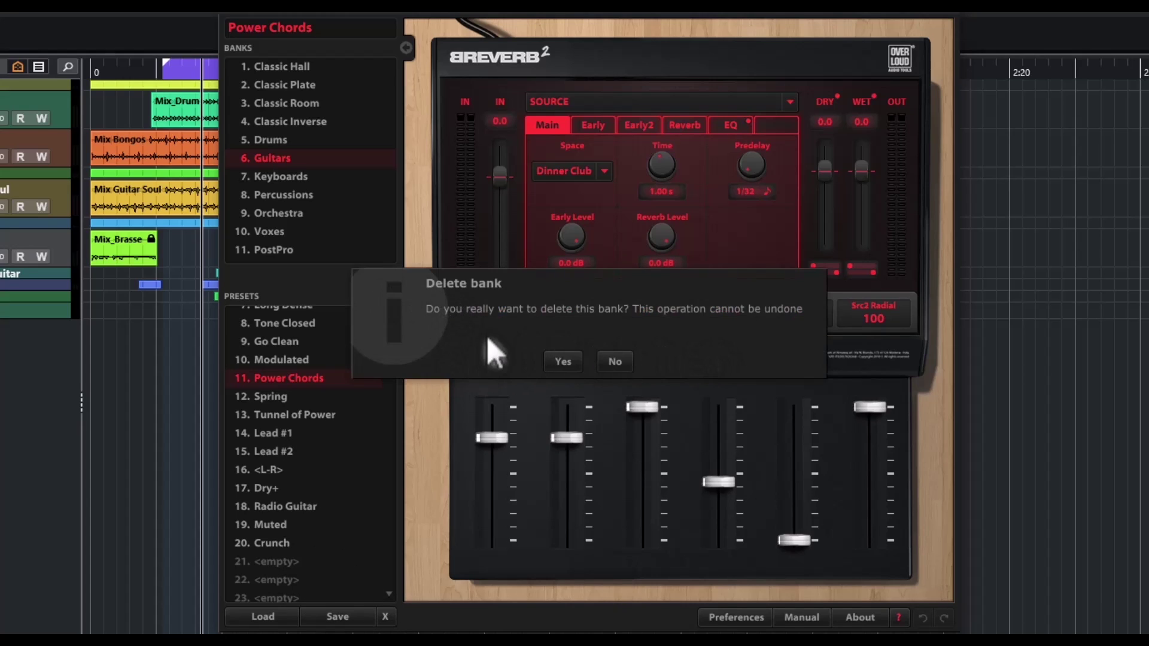
{"action": "left_click", "coordinate": [613, 364]}
Load the Init preset from the Classic Hall bank and hide the preset browser
{"action": "left_click", "coordinate": [343, 66]}
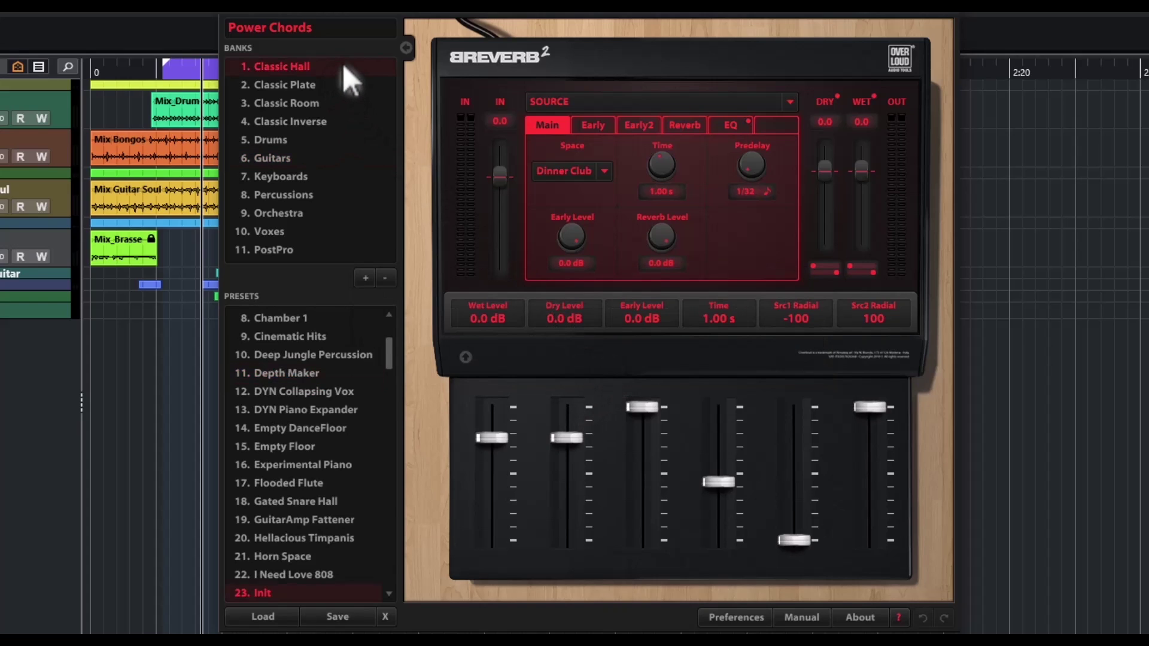
{"action": "left_click", "coordinate": [407, 48]}
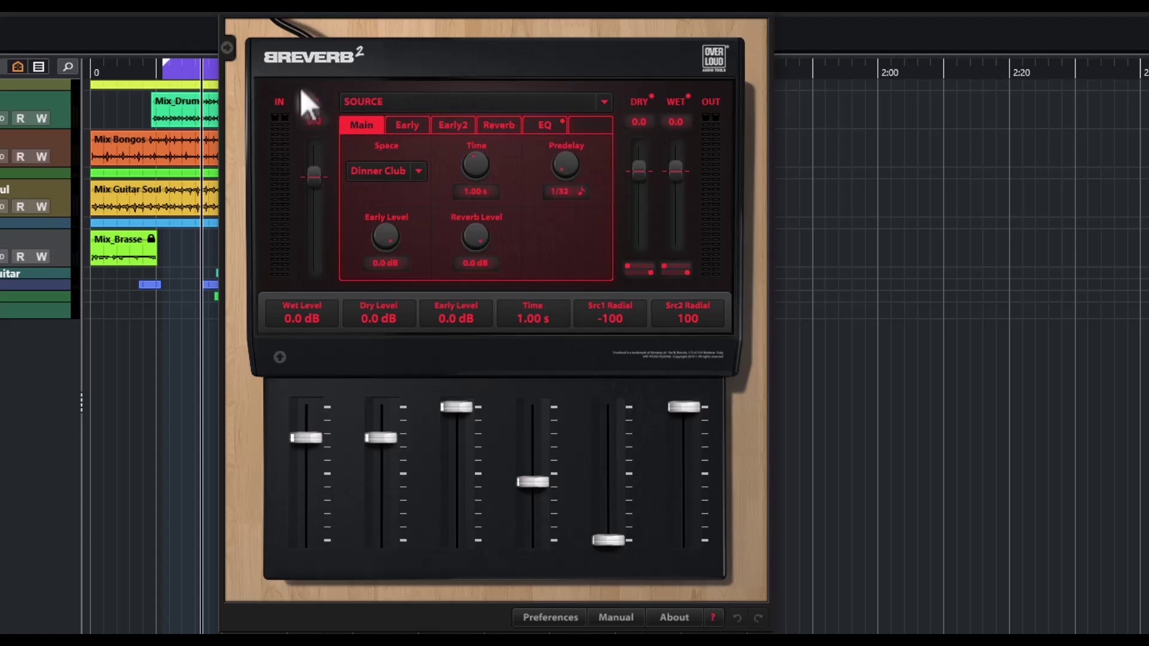
{"action": "left_click", "coordinate": [228, 49]}
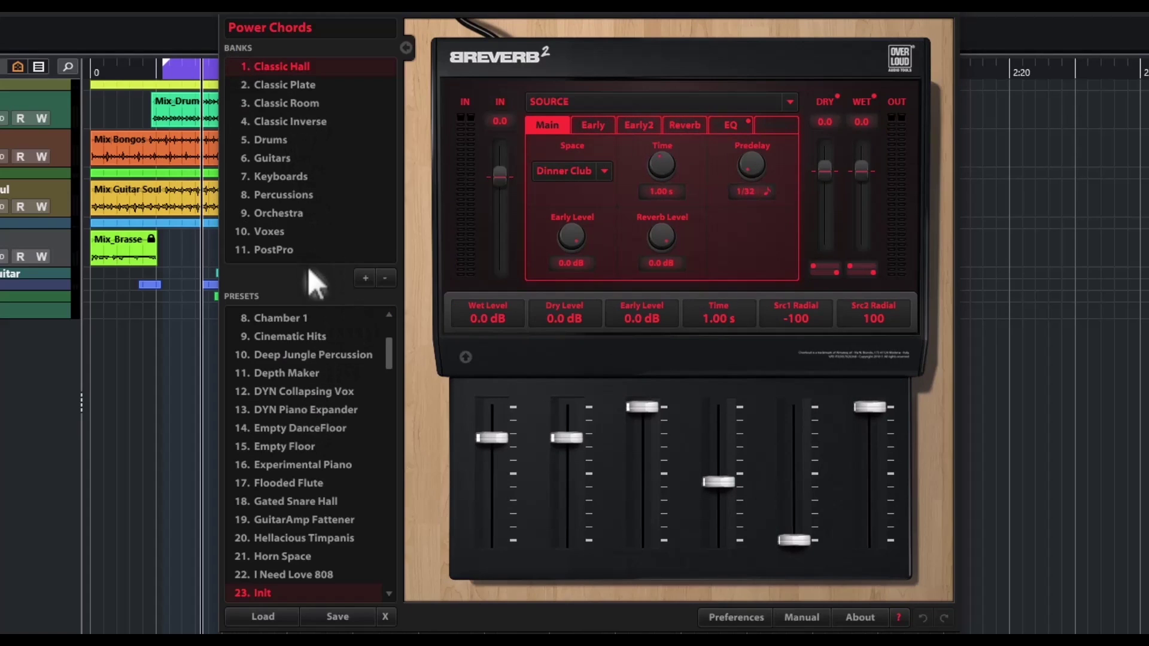
{"action": "scroll", "coordinate": [323, 396], "scroll_direction": "down", "scroll_amount": 3}
{"action": "left_click", "coordinate": [282, 412]}
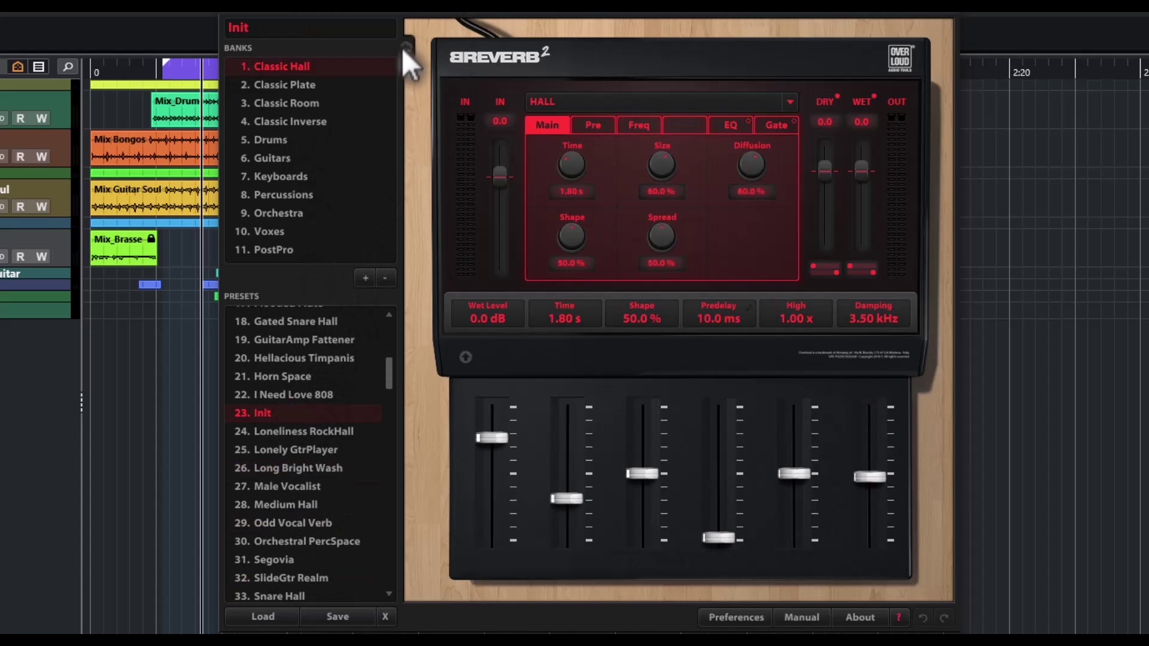
{"action": "left_click", "coordinate": [406, 47]}
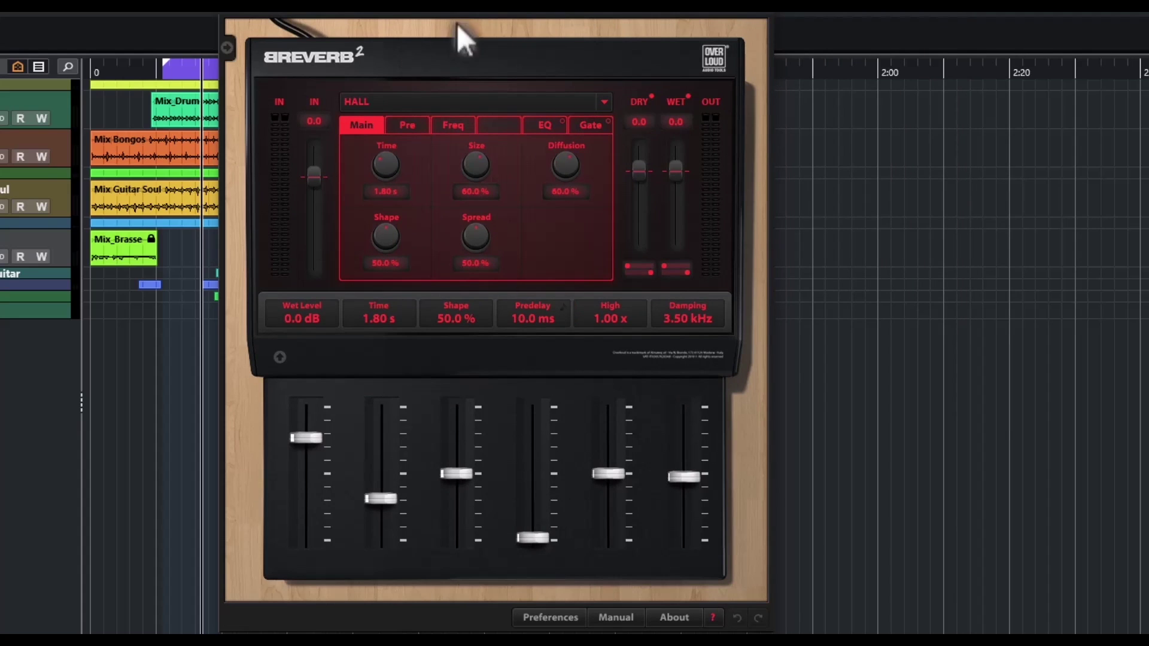
{"action": "left_click_drag", "start_coordinate": [457, 23], "coordinate": [823, 24]}
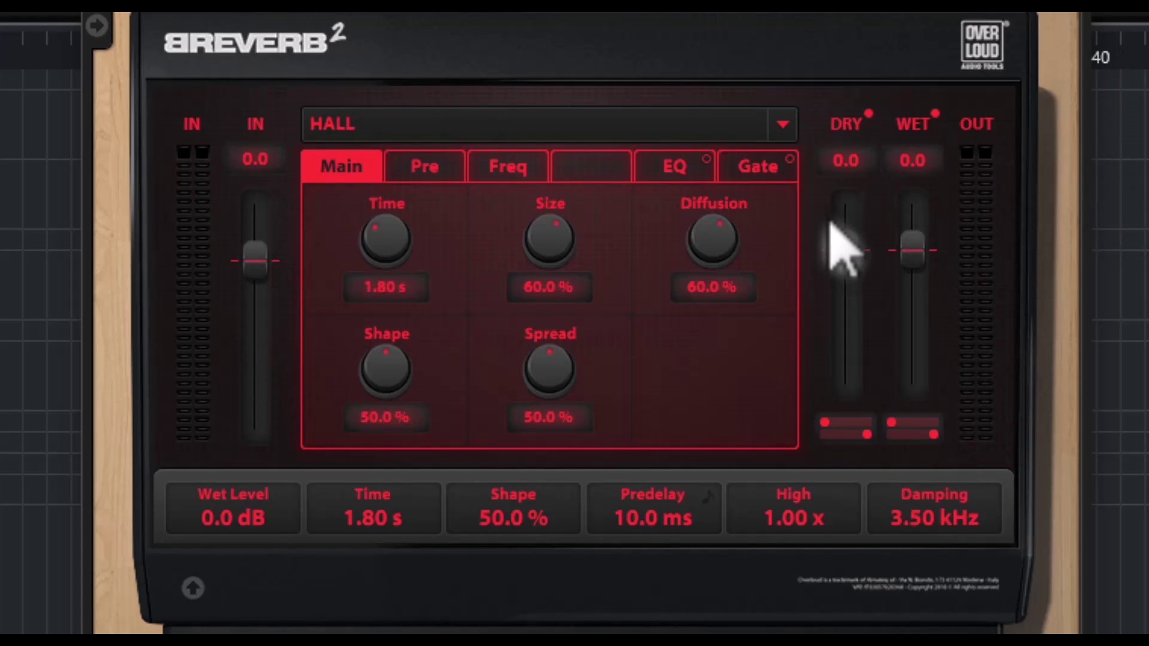
Lower the dry and wet output levels to -5.8 dB each and try out their left pan controls
{"action": "left_click_drag", "start_coordinate": [855, 263], "coordinate": [854, 284]}
{"action": "left_click_drag", "start_coordinate": [921, 264], "coordinate": [913, 270]}
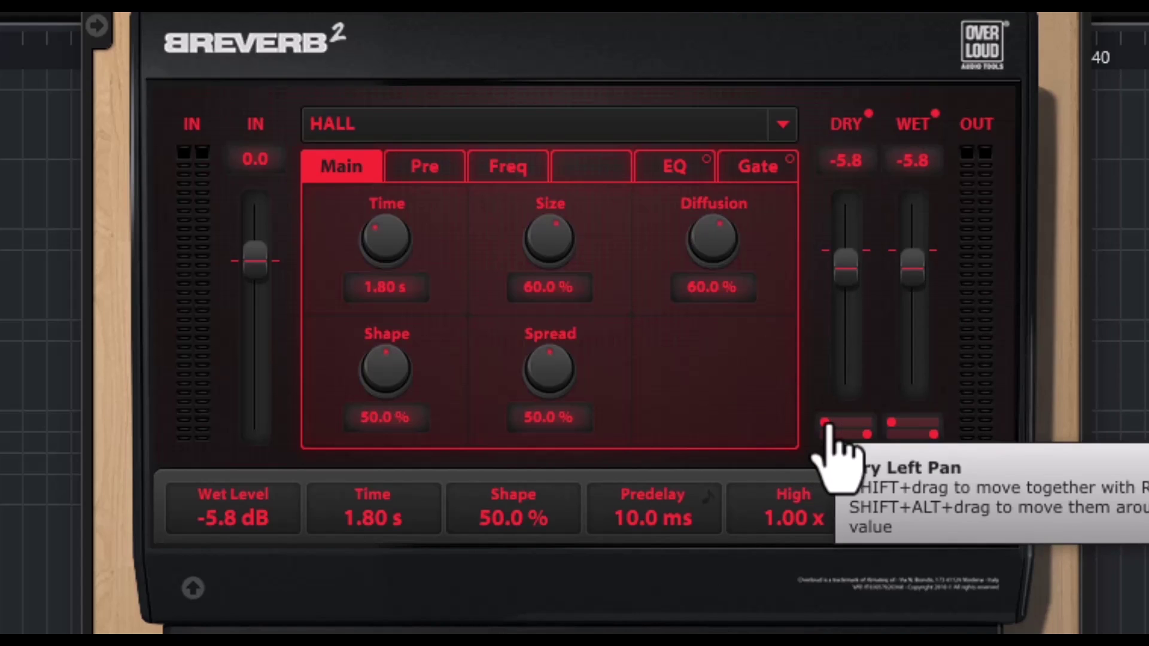
{"action": "left_click_drag", "start_coordinate": [826, 424], "coordinate": [867, 435]}
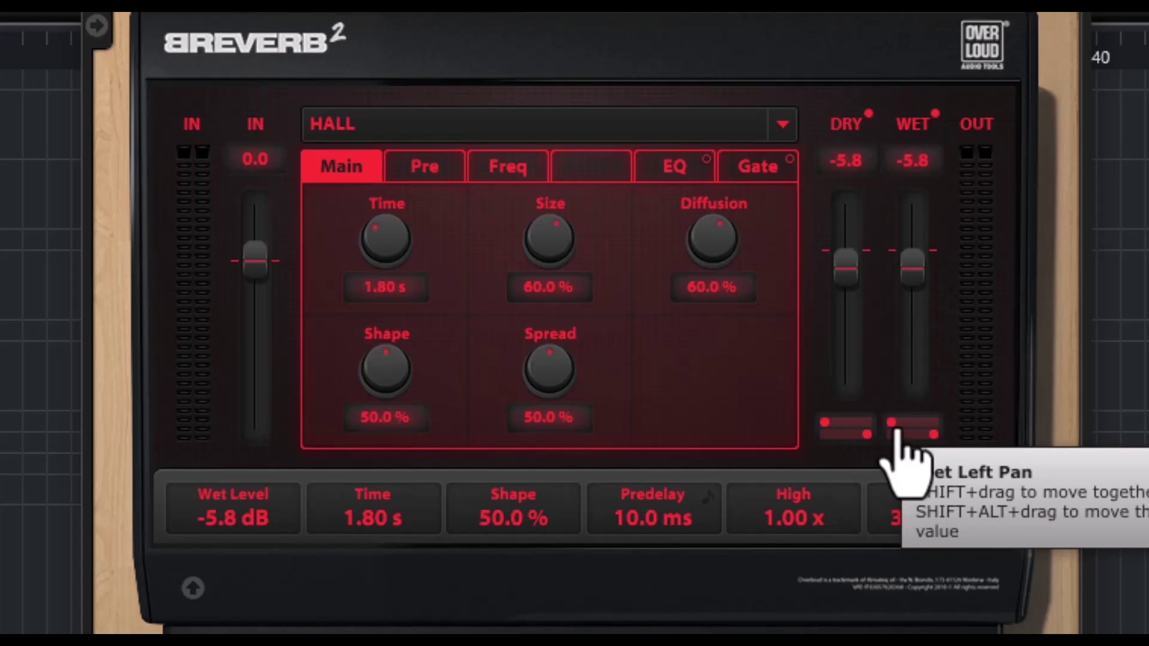
{"action": "mouse_move", "coordinate": [896, 427]}
{"action": "left_mouse_down"}
{"action": "mouse_move", "coordinate": [932, 434]}
{"action": "mouse_move", "coordinate": [913, 422]}
{"action": "left_mouse_up"}
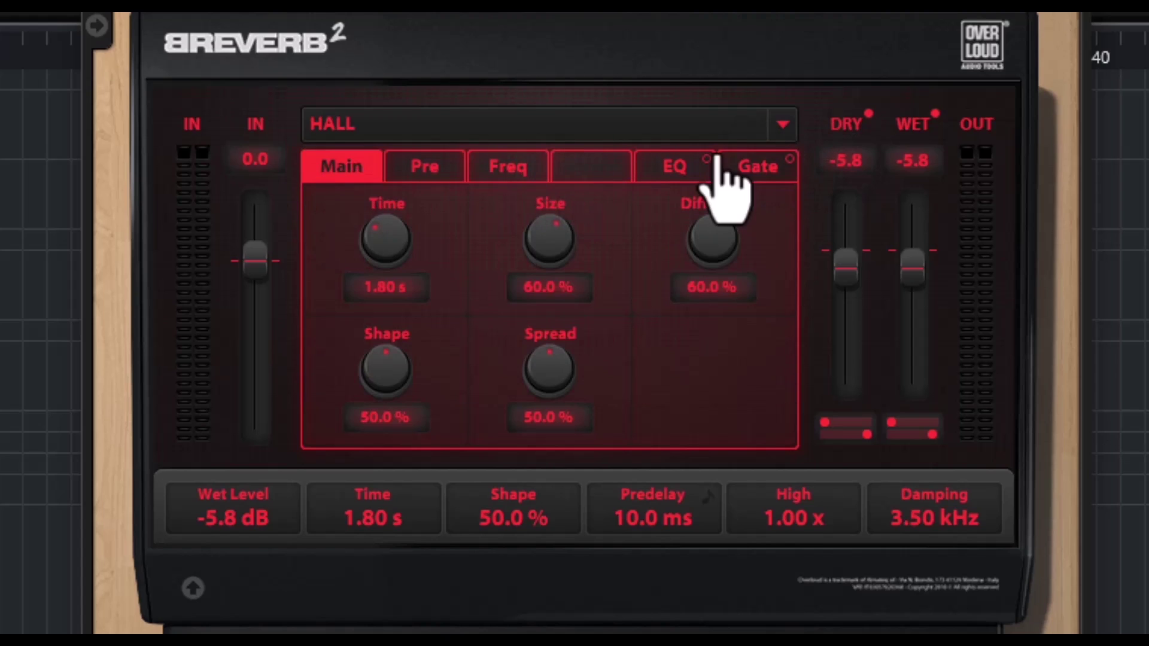
Review the available reverb algorithms while keeping Hall selected
{"action": "left_click", "coordinate": [784, 127]}
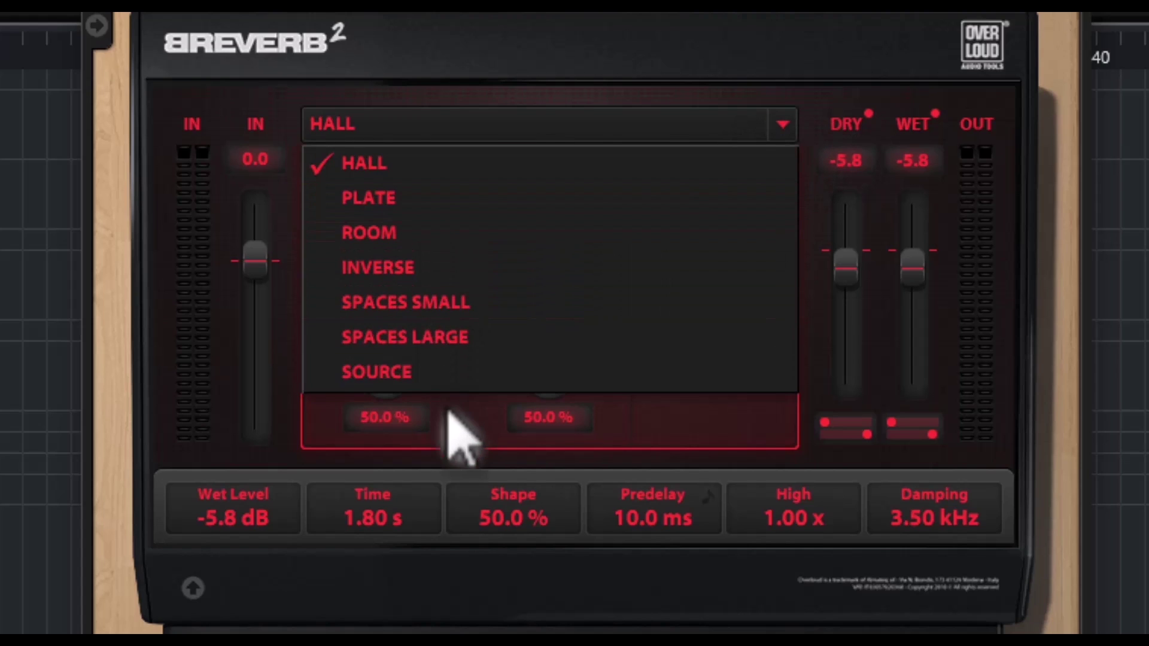
{"action": "left_click", "coordinate": [782, 124]}
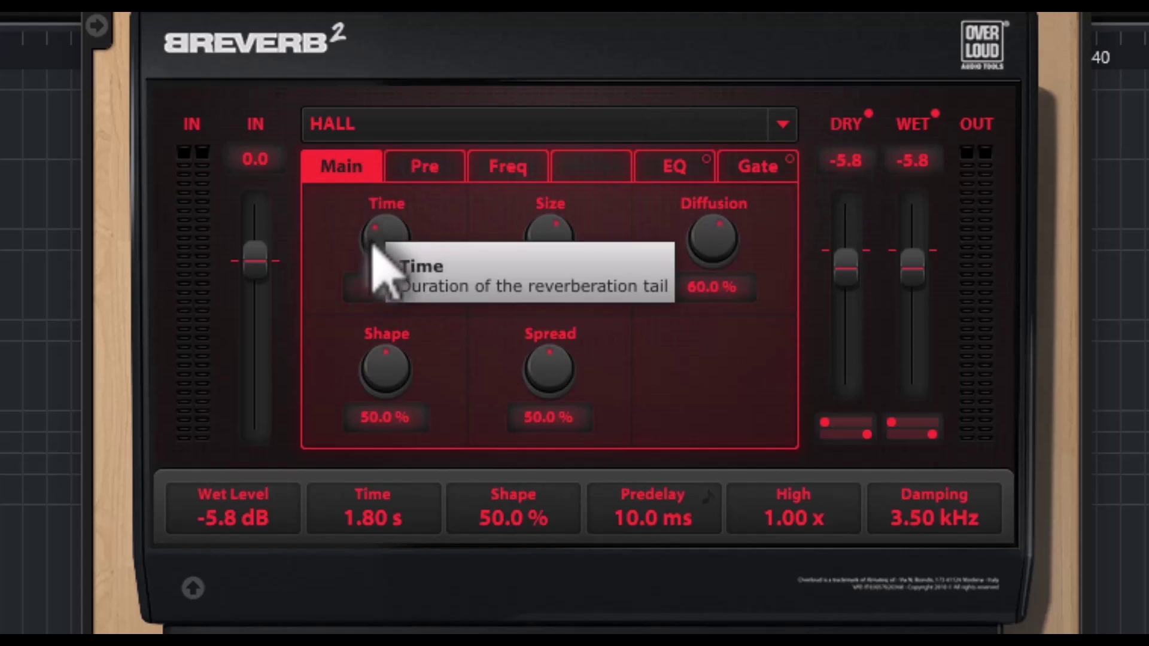
Set the Hall reverb time to 6.69 s, the wet level to -19.5 dB and the size to 39.6%
{"action": "left_click_drag", "start_coordinate": [376, 245], "coordinate": [383, 210]}
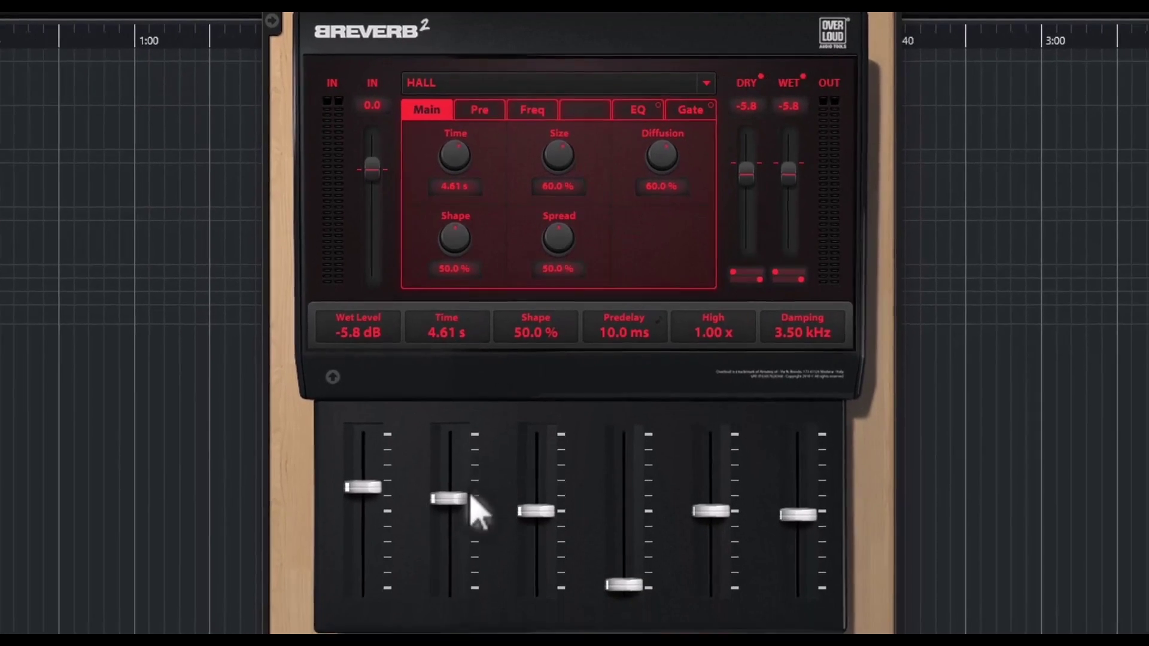
{"action": "mouse_move", "coordinate": [463, 493]}
{"action": "left_mouse_down"}
{"action": "mouse_move", "coordinate": [463, 562]}
{"action": "mouse_move", "coordinate": [463, 478]}
{"action": "left_mouse_up"}
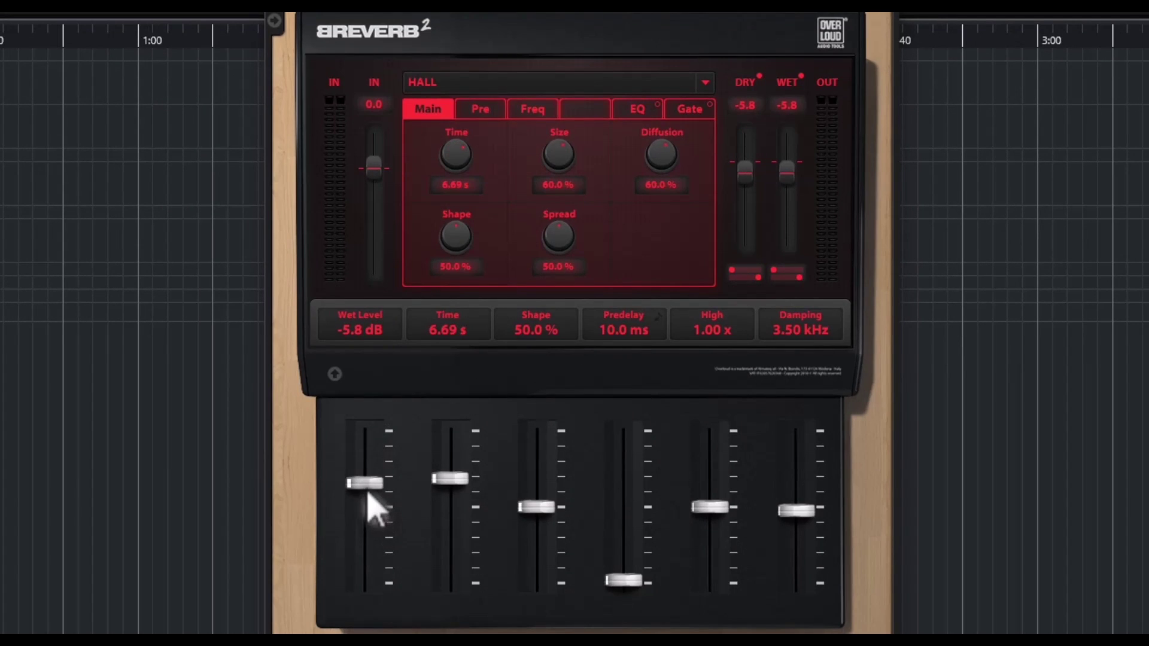
{"action": "left_click_drag", "start_coordinate": [365, 485], "coordinate": [364, 522]}
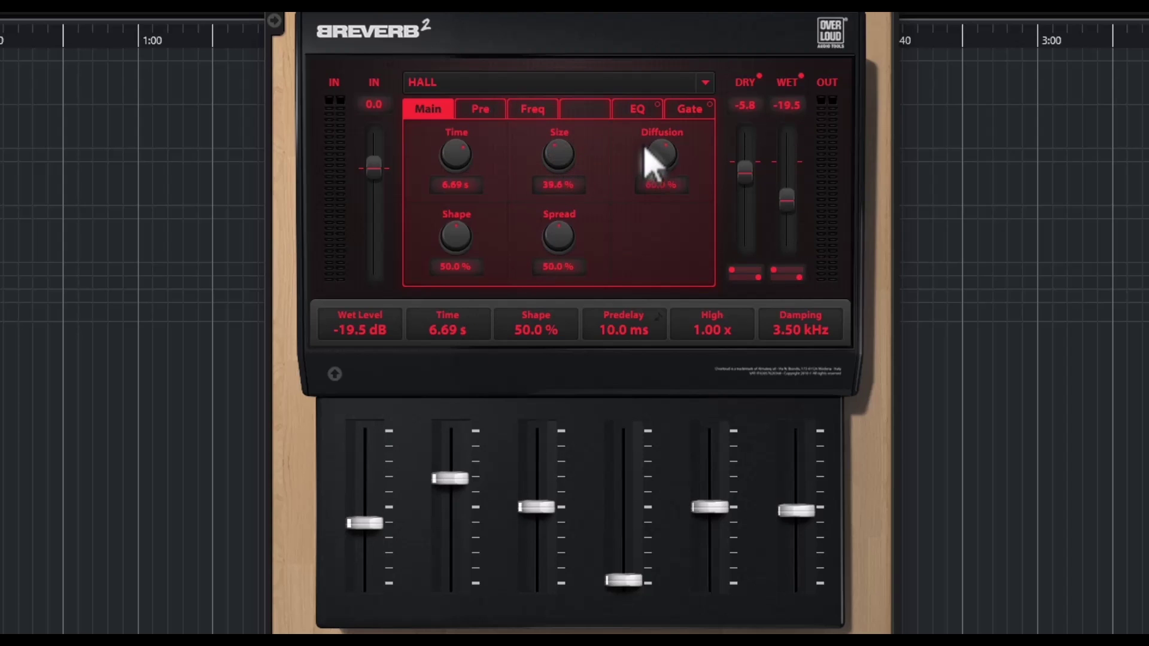
Adjust the Hall reverb's character to 20.8% diffusion, 45.6% shape, 25.2% spread and a time of 7.58 s
{"action": "left_click_drag", "start_coordinate": [649, 161], "coordinate": [650, 173]}
{"action": "left_click_drag", "start_coordinate": [464, 267], "coordinate": [459, 311]}
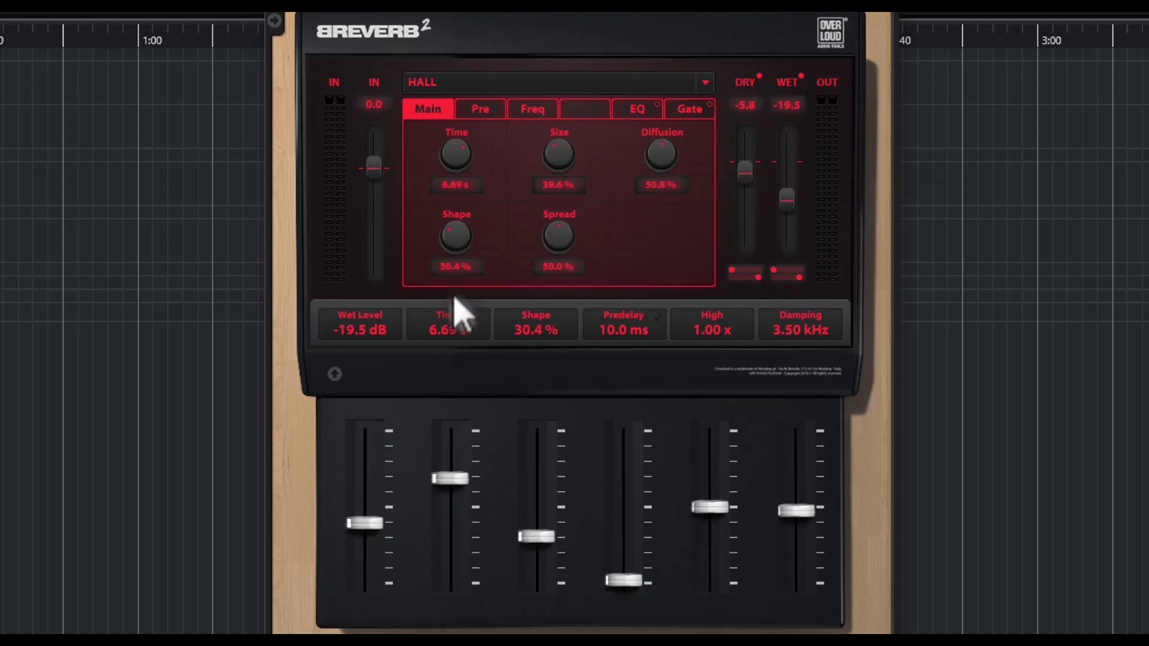
{"action": "left_click_drag", "start_coordinate": [541, 538], "coordinate": [541, 507]}
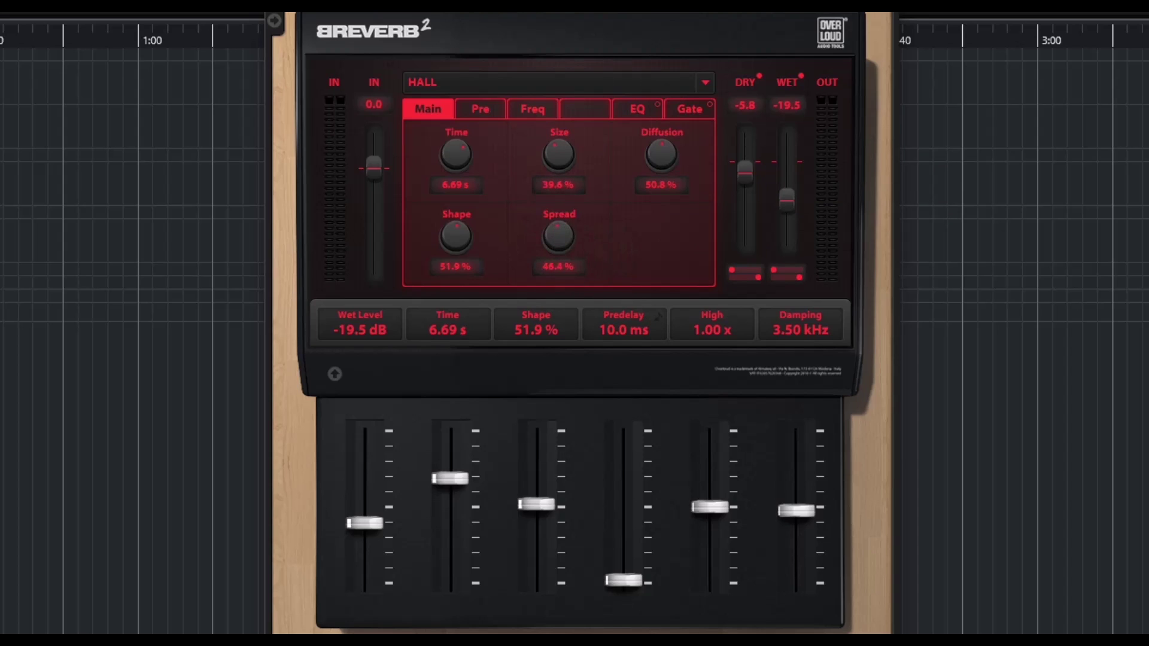
{"action": "left_click_drag", "start_coordinate": [557, 237], "coordinate": [547, 261]}
{"action": "mouse_move", "coordinate": [534, 506]}
{"action": "left_mouse_down"}
{"action": "mouse_move", "coordinate": [541, 566]}
{"action": "mouse_move", "coordinate": [537, 454]}
{"action": "mouse_move", "coordinate": [537, 558]}
{"action": "mouse_move", "coordinate": [536, 457]}
{"action": "mouse_move", "coordinate": [537, 513]}
{"action": "left_mouse_up"}
{"action": "mouse_move", "coordinate": [661, 155]}
{"action": "left_mouse_down"}
{"action": "mouse_move", "coordinate": [698, 180]}
{"action": "mouse_move", "coordinate": [669, 134]}
{"action": "left_mouse_up"}
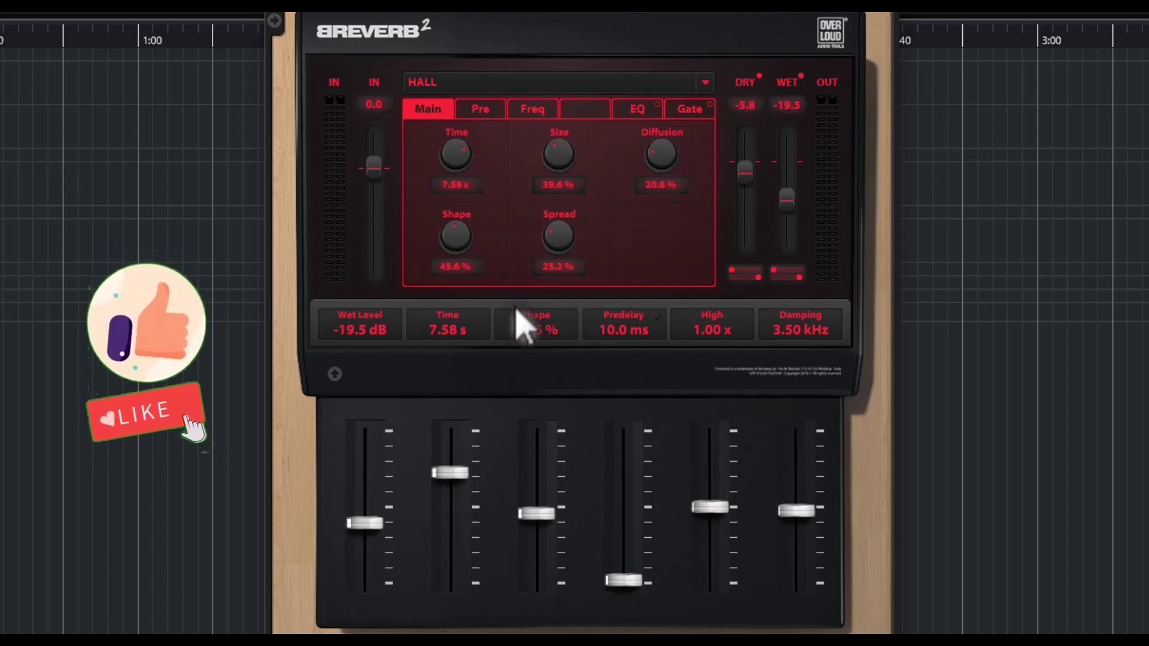
Set the Hall reverb's predelay to 278 ms and its modulation depth to 43.2%
{"action": "left_click", "coordinate": [485, 112]}
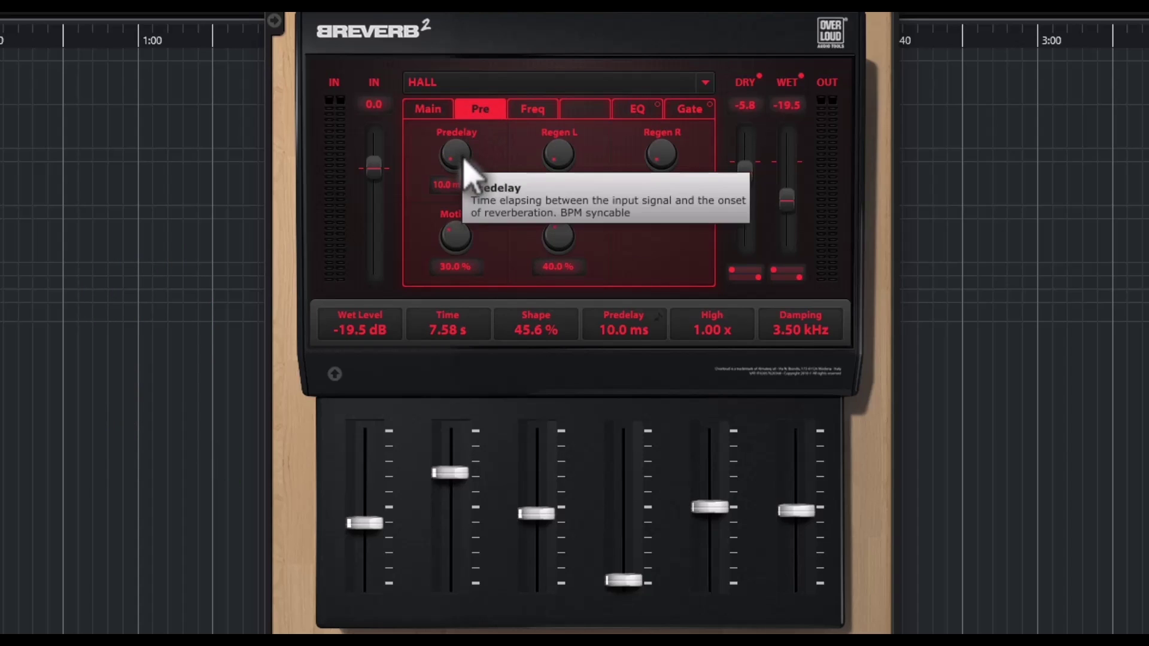
{"action": "left_click_drag", "start_coordinate": [467, 167], "coordinate": [461, 120]}
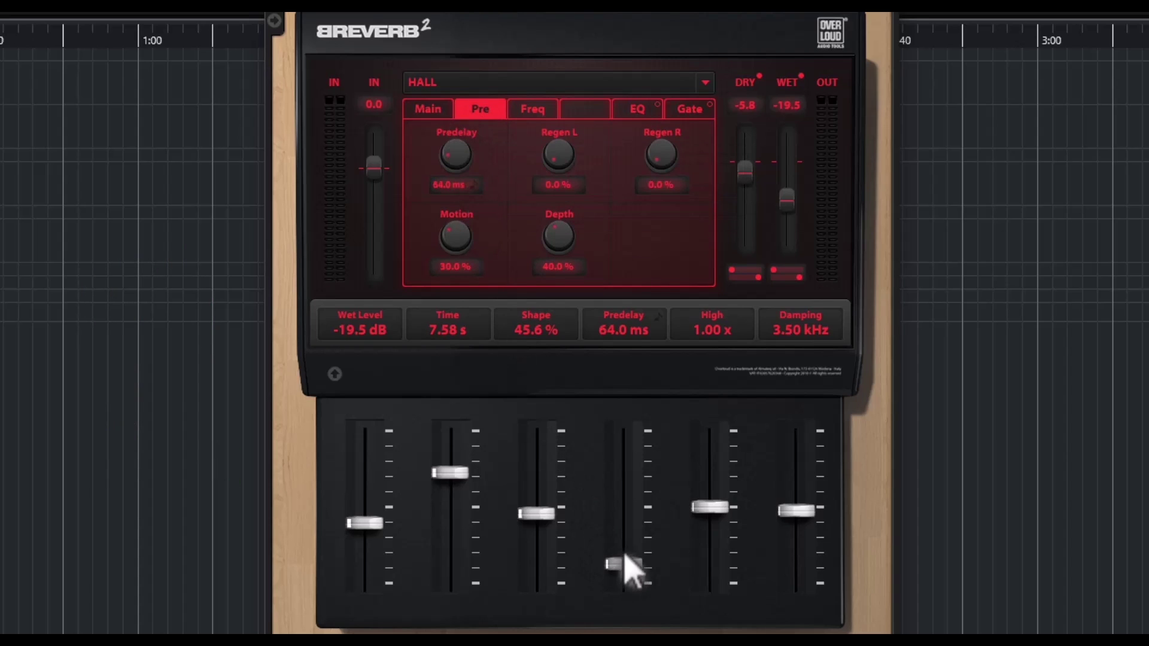
{"action": "left_click_drag", "start_coordinate": [628, 567], "coordinate": [629, 541]}
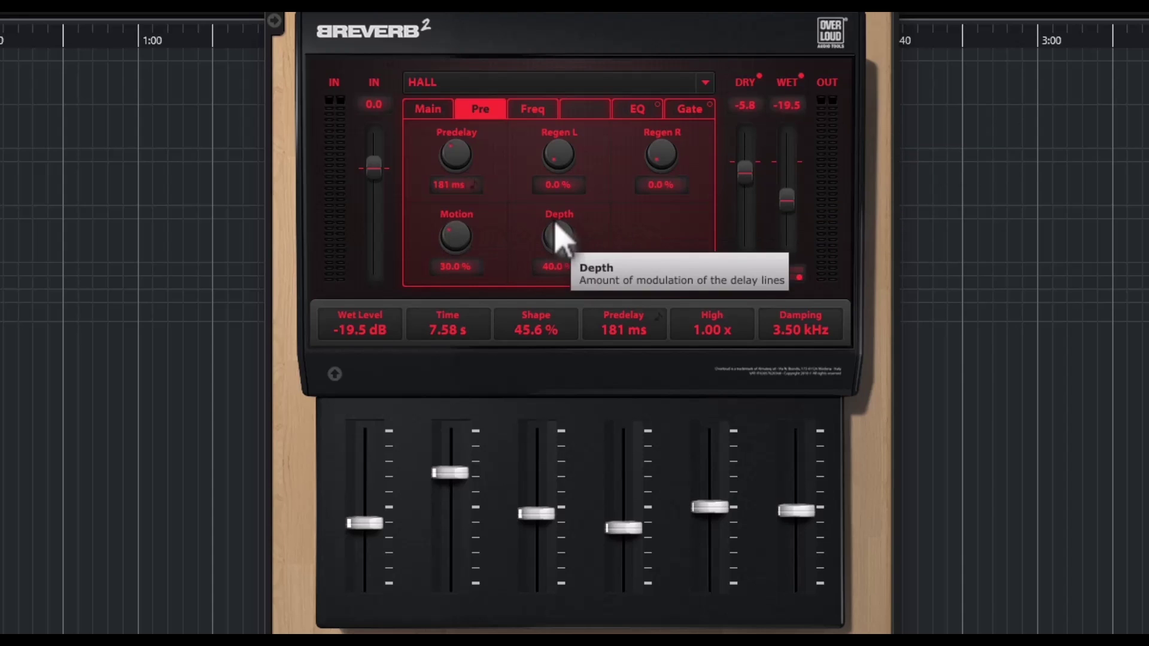
{"action": "left_click_drag", "start_coordinate": [550, 280], "coordinate": [550, 335]}
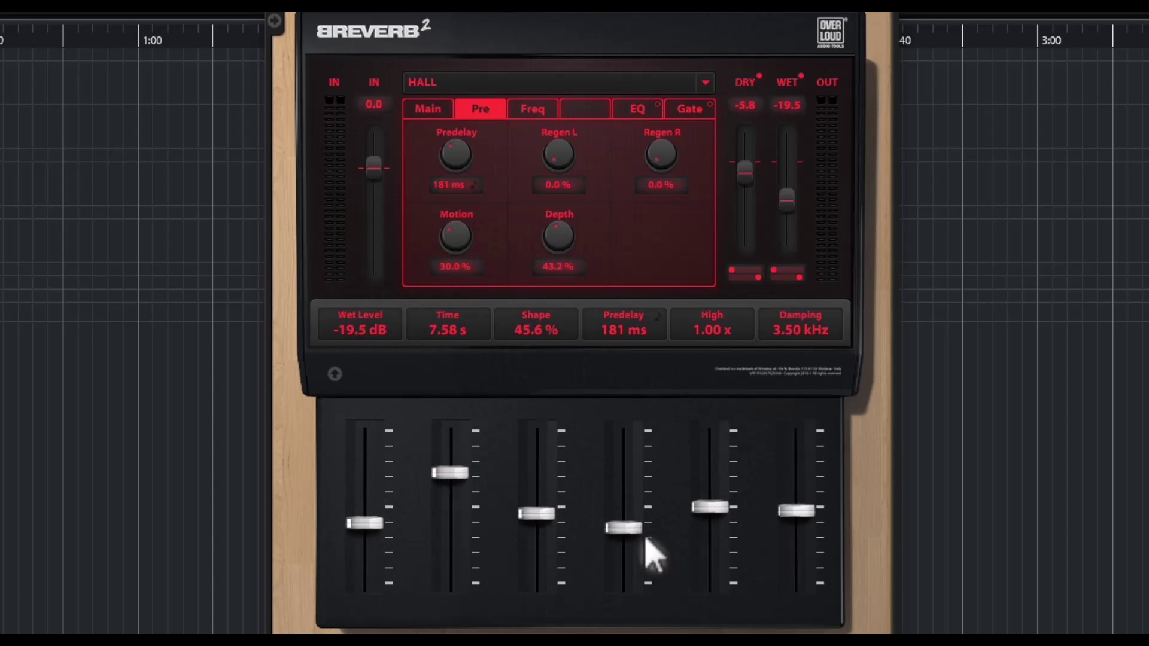
{"action": "left_click_drag", "start_coordinate": [624, 527], "coordinate": [624, 498]}
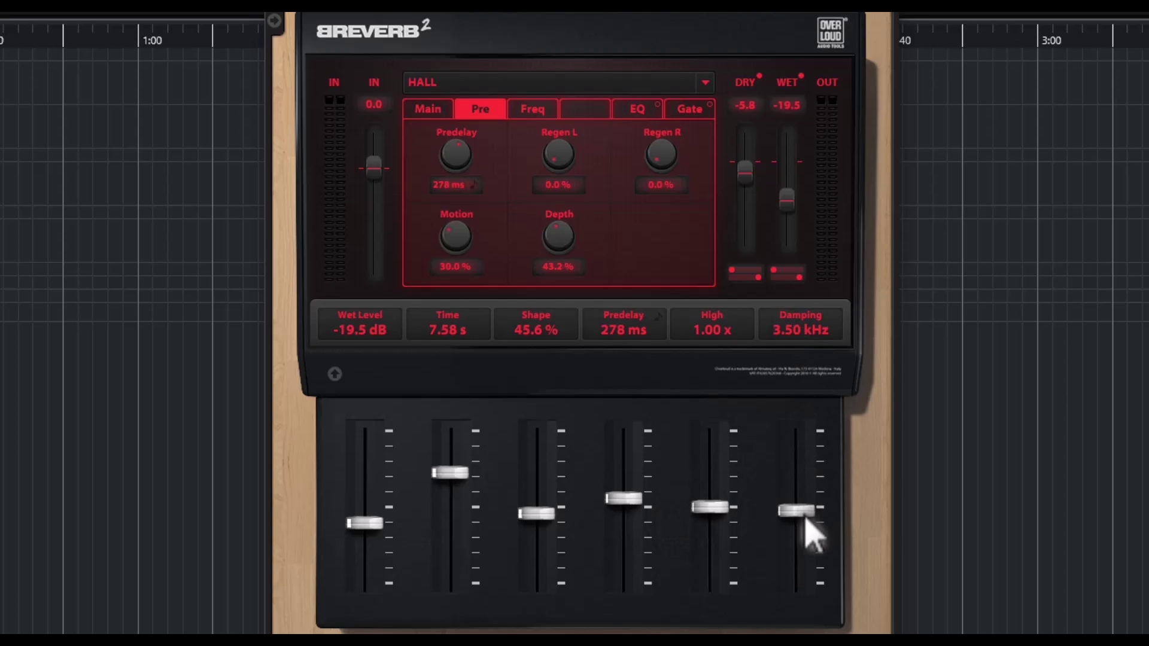
Set the reverb's damping to 1.81 kHz and its high multiplier to 0.467x
{"action": "left_click_drag", "start_coordinate": [808, 525], "coordinate": [784, 524]}
{"action": "left_click_drag", "start_coordinate": [712, 519], "coordinate": [710, 549]}
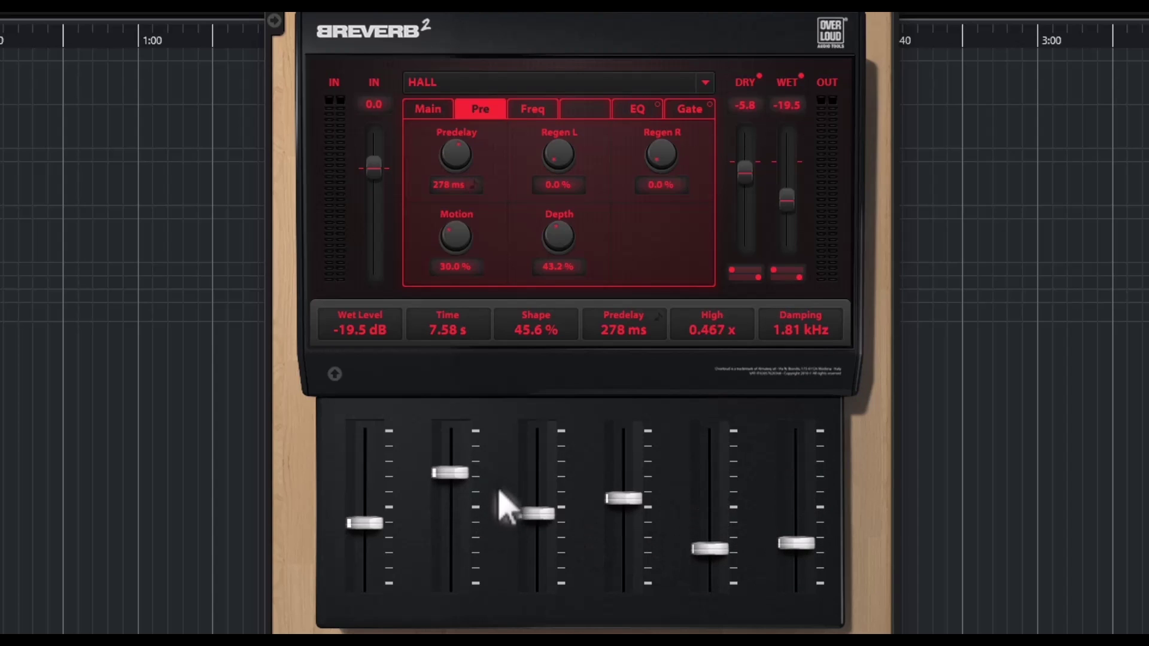
Set the Hall reverb's shape to 78.8%, its time to 1.44 s and the wet level to -22.8 dB
{"action": "left_click_drag", "start_coordinate": [536, 513], "coordinate": [536, 462]}
{"action": "left_click_drag", "start_coordinate": [462, 480], "coordinate": [461, 548]}
{"action": "mouse_move", "coordinate": [368, 523]}
{"action": "left_mouse_down"}
{"action": "mouse_move", "coordinate": [366, 431]}
{"action": "mouse_move", "coordinate": [366, 533]}
{"action": "left_mouse_up"}
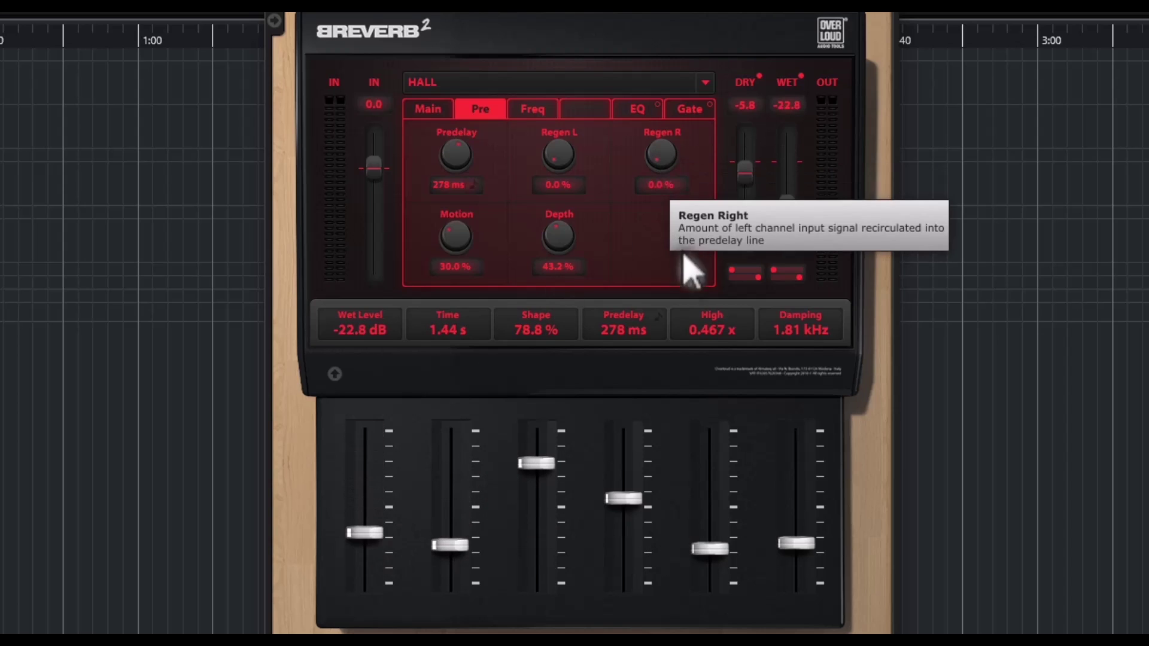
Set the Hall reverb's high multiplier to 0.724x, its high crossover frequency to 6.62 kHz and its damping to 5.29 kHz
{"action": "left_click", "coordinate": [534, 110]}
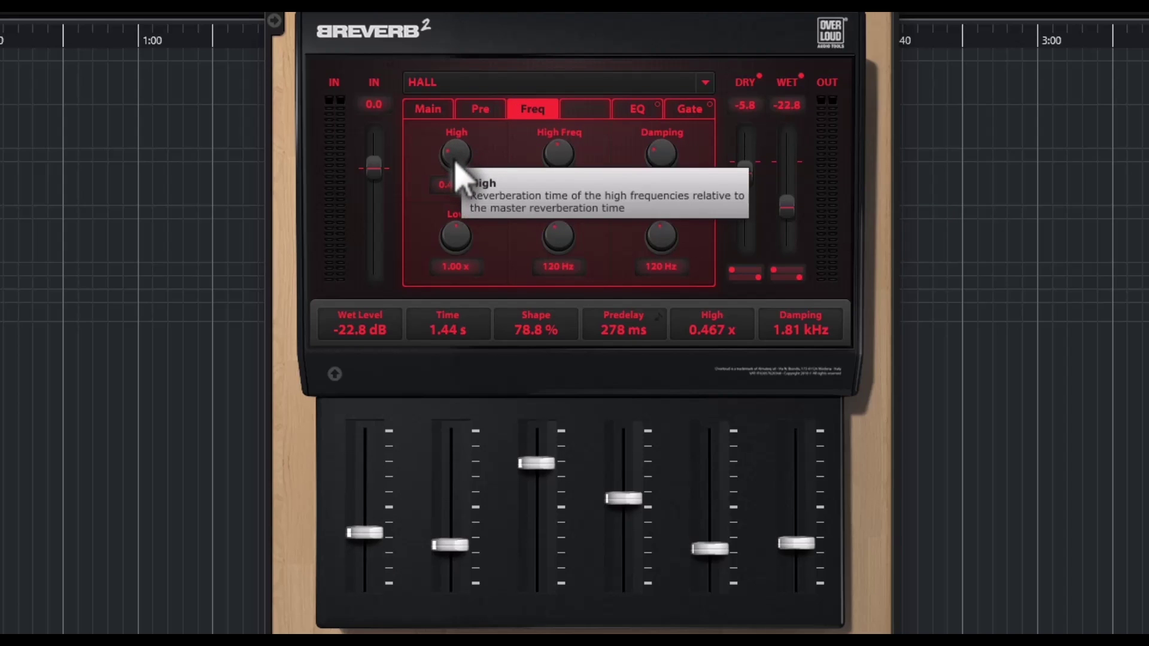
{"action": "left_click_drag", "start_coordinate": [457, 177], "coordinate": [458, 143]}
{"action": "mouse_move", "coordinate": [721, 508]}
{"action": "left_mouse_down"}
{"action": "mouse_move", "coordinate": [712, 454]}
{"action": "mouse_move", "coordinate": [712, 509]}
{"action": "left_mouse_up"}
{"action": "left_click_drag", "start_coordinate": [464, 172], "coordinate": [465, 186]}
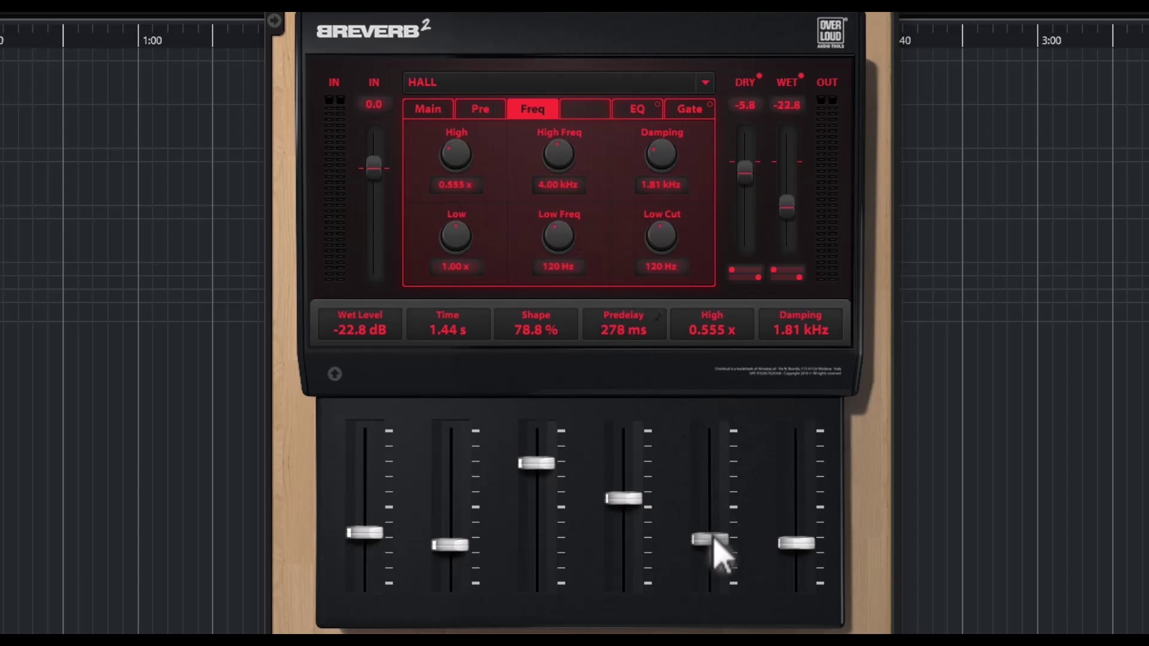
{"action": "mouse_move", "coordinate": [715, 541]}
{"action": "left_mouse_down"}
{"action": "mouse_move", "coordinate": [712, 497]}
{"action": "mouse_move", "coordinate": [712, 541]}
{"action": "left_mouse_up"}
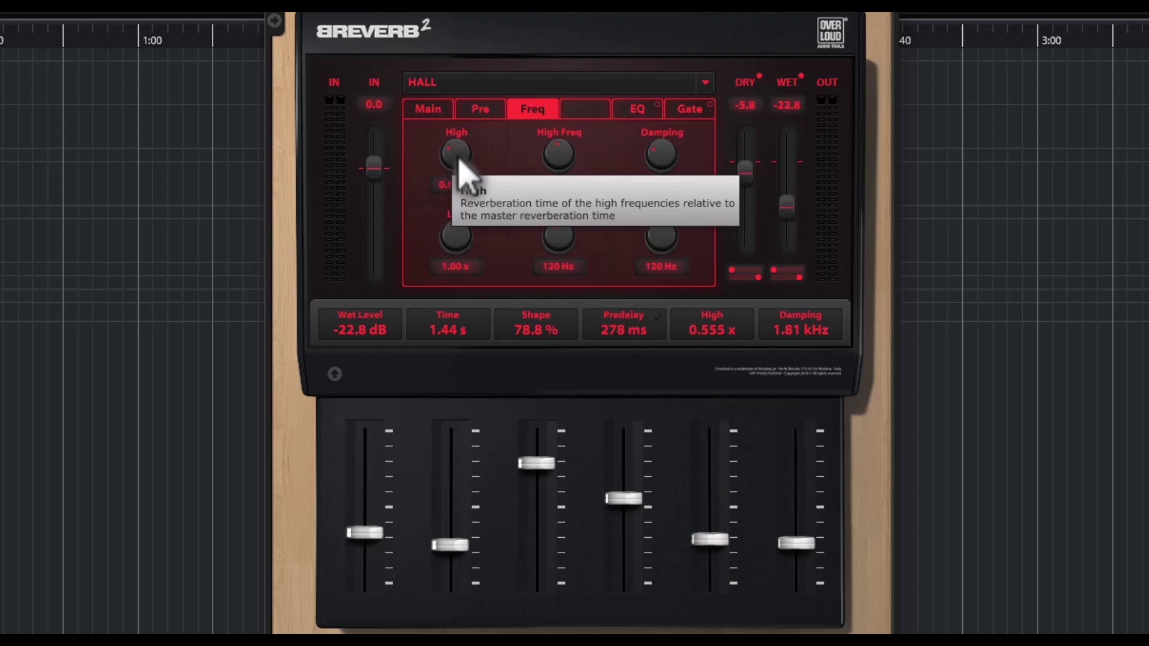
{"action": "left_click_drag", "start_coordinate": [461, 154], "coordinate": [461, 152]}
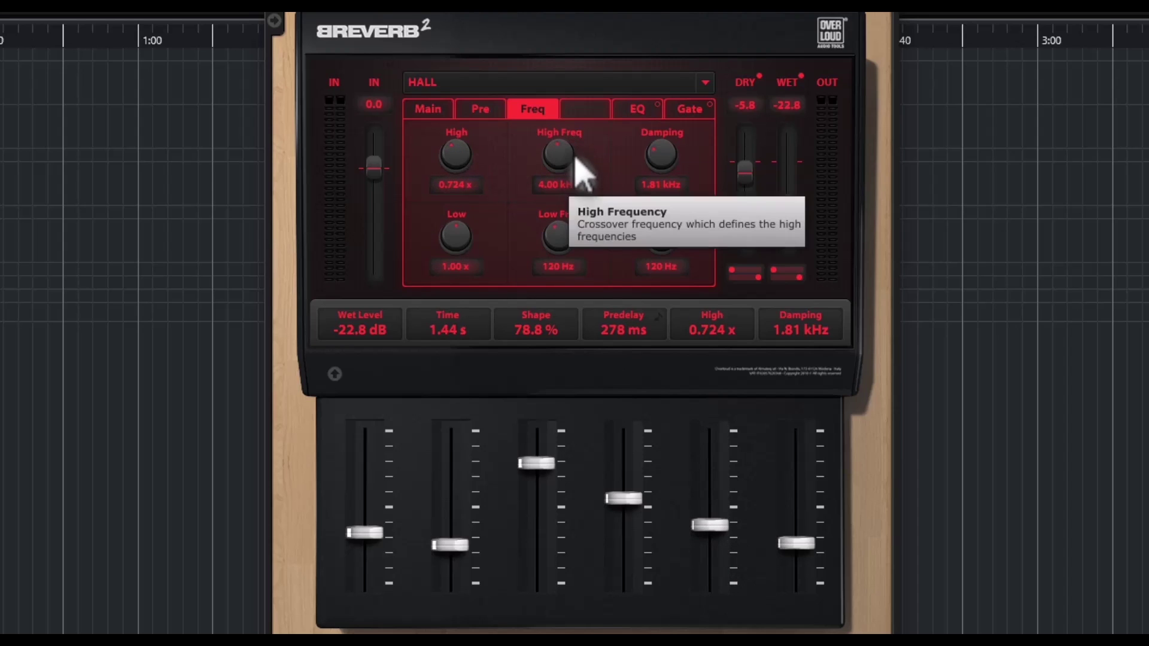
{"action": "left_click_drag", "start_coordinate": [559, 155], "coordinate": [558, 174]}
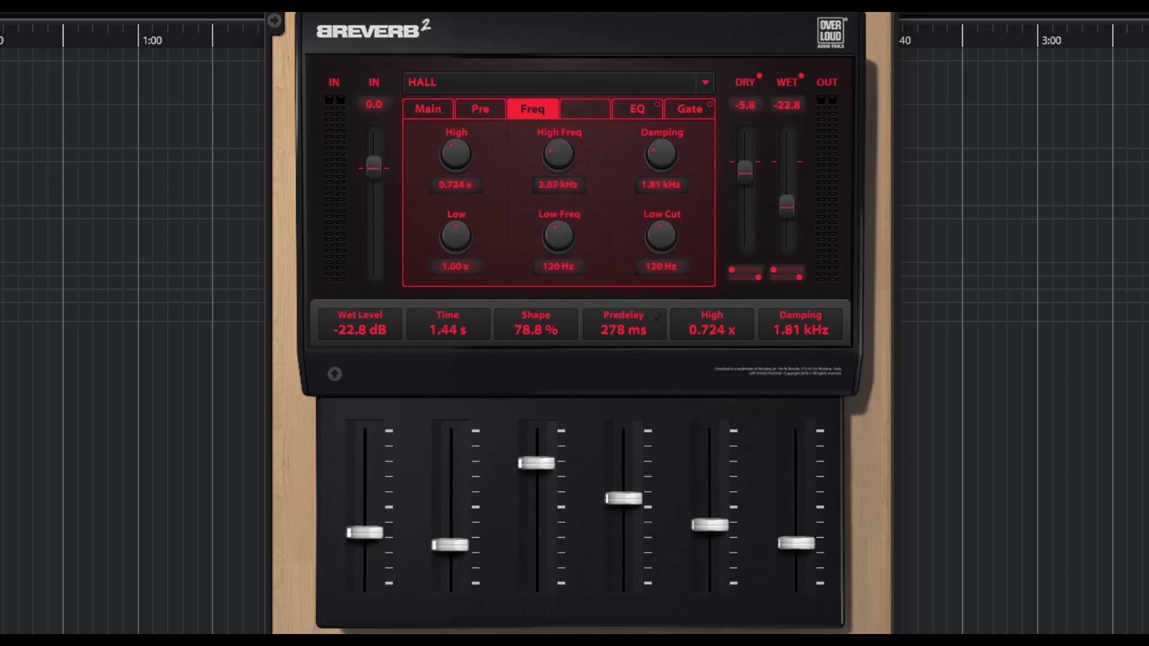
{"action": "left_click_drag", "start_coordinate": [661, 154], "coordinate": [662, 139]}
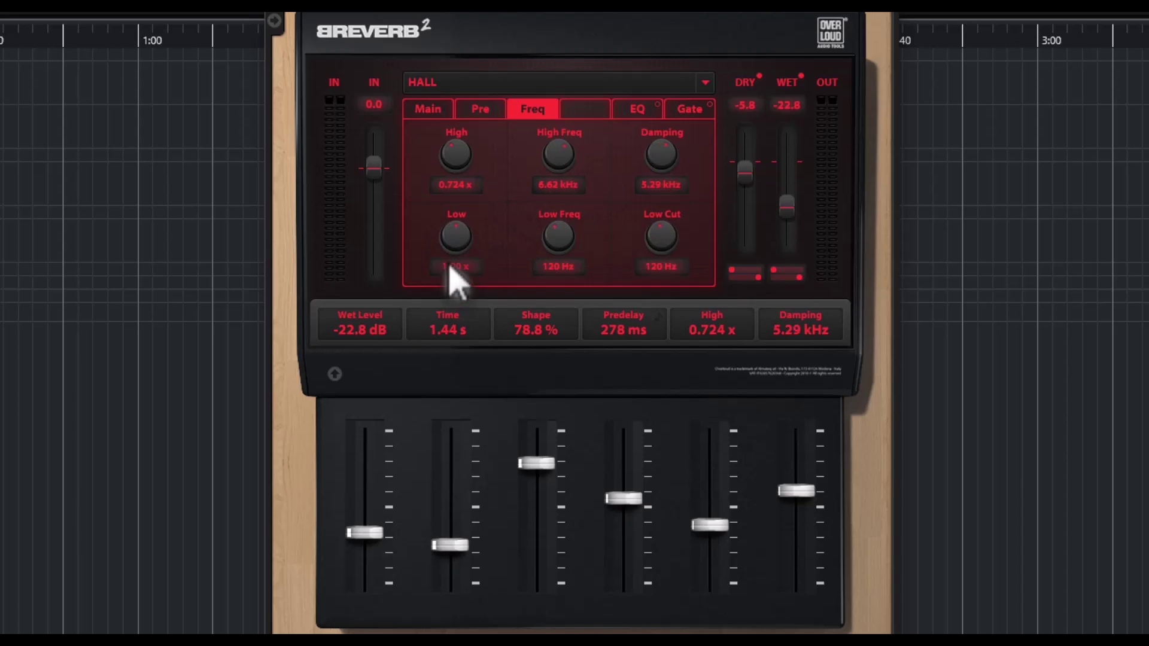
Set the Hall reverb's low multiplier to 0.426x, its low crossover frequency to 90.9 Hz and its low cut to 214 Hz
{"action": "left_click_drag", "start_coordinate": [456, 236], "coordinate": [456, 207]}
{"action": "left_click_drag", "start_coordinate": [560, 245], "coordinate": [560, 241]}
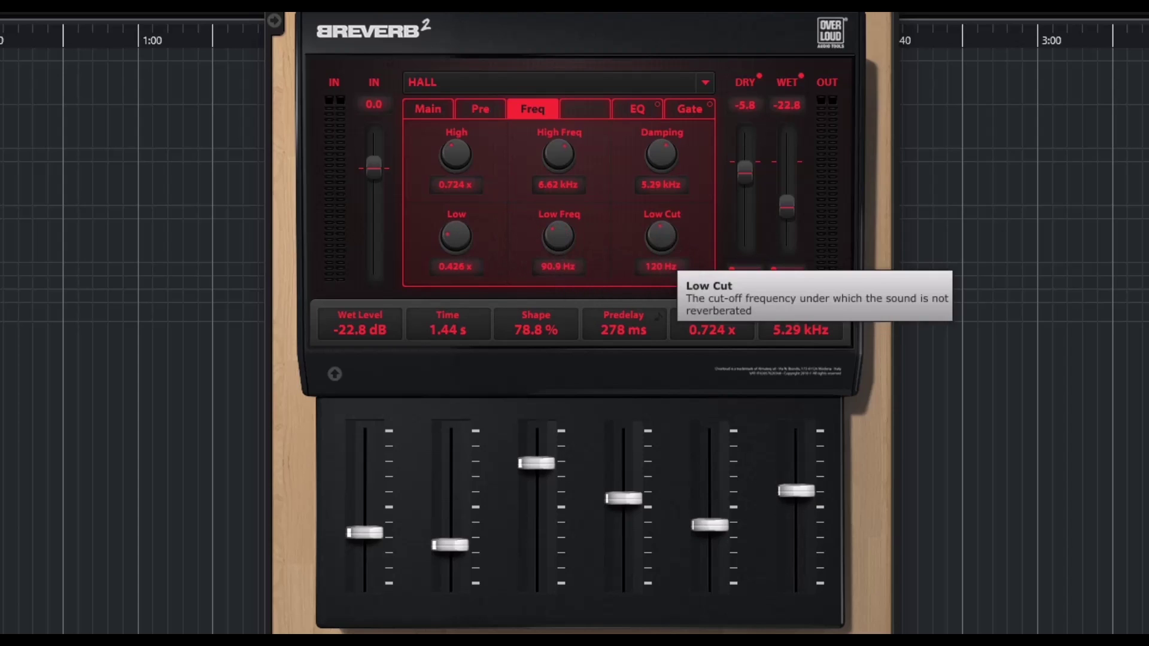
{"action": "left_click_drag", "start_coordinate": [680, 262], "coordinate": [680, 246]}
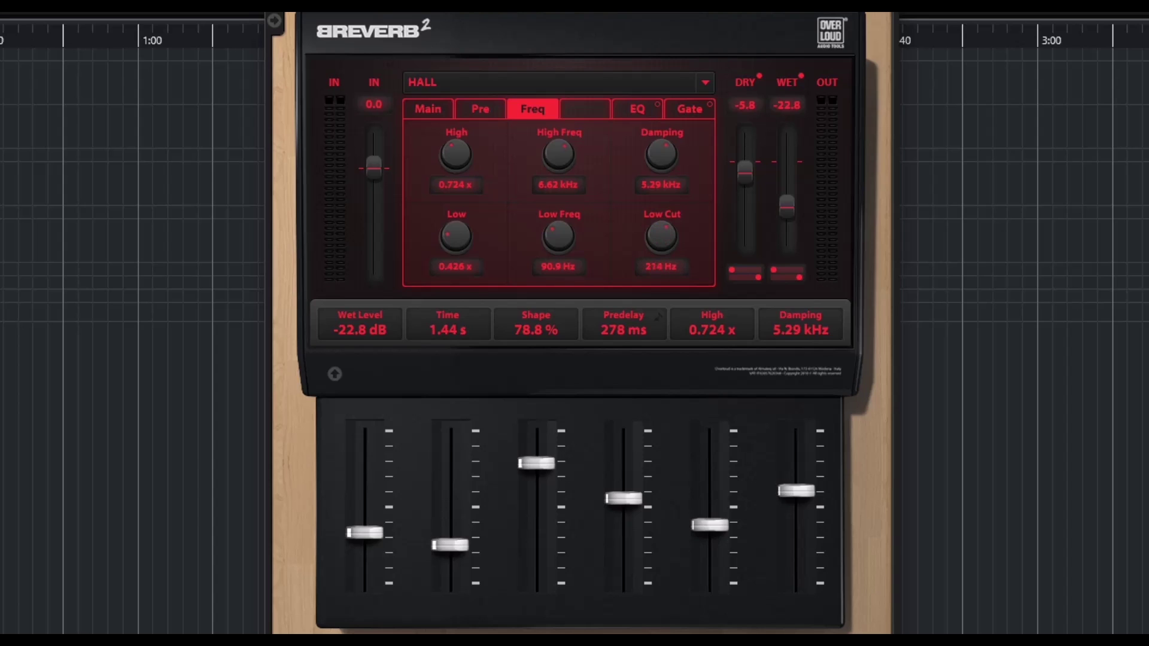
Set the first EQ band to 0.4 dB gain, 560 Hz frequency and a Q of 2.02
{"action": "left_click", "coordinate": [636, 115]}
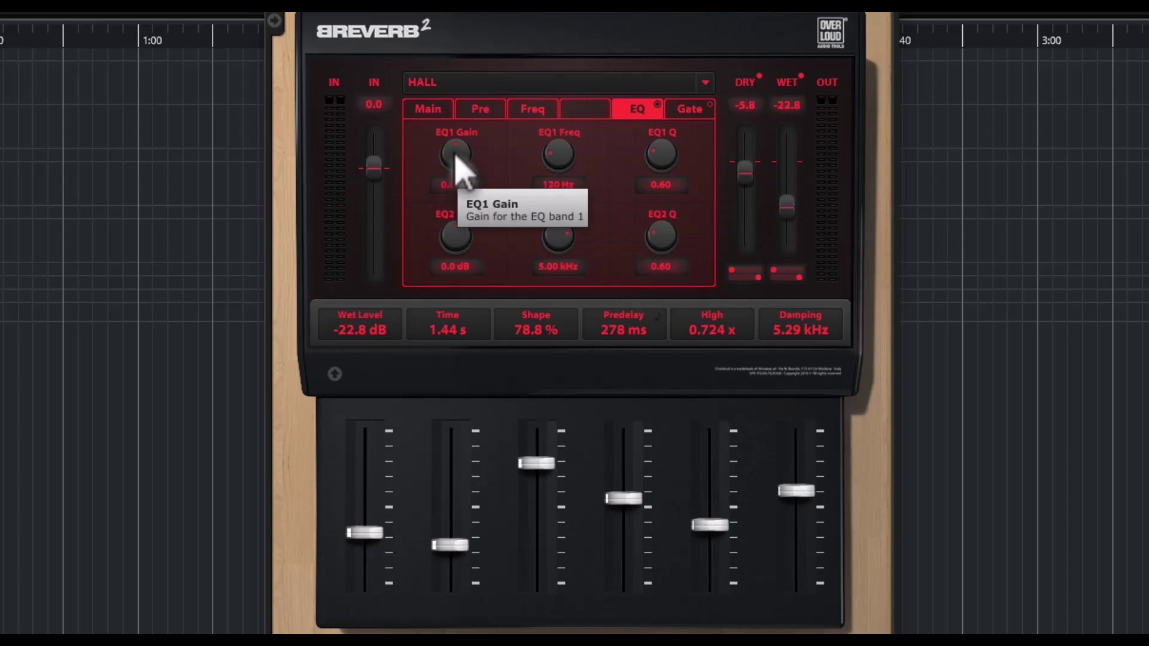
{"action": "left_click_drag", "start_coordinate": [458, 157], "coordinate": [572, 157]}
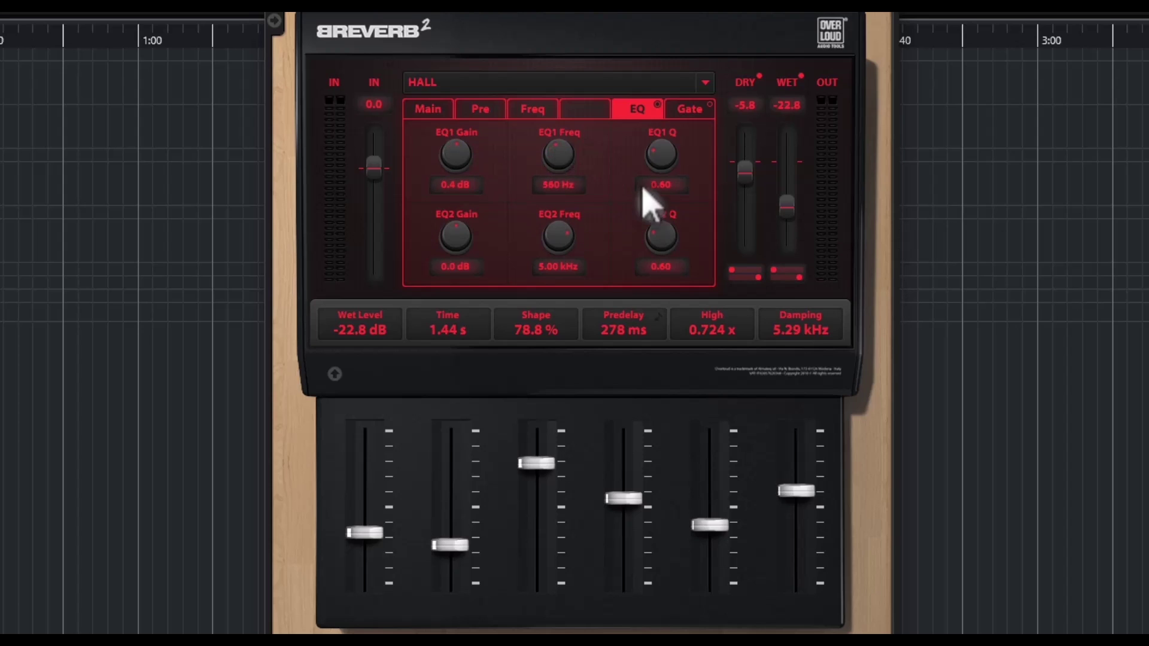
{"action": "left_click_drag", "start_coordinate": [670, 167], "coordinate": [669, 147]}
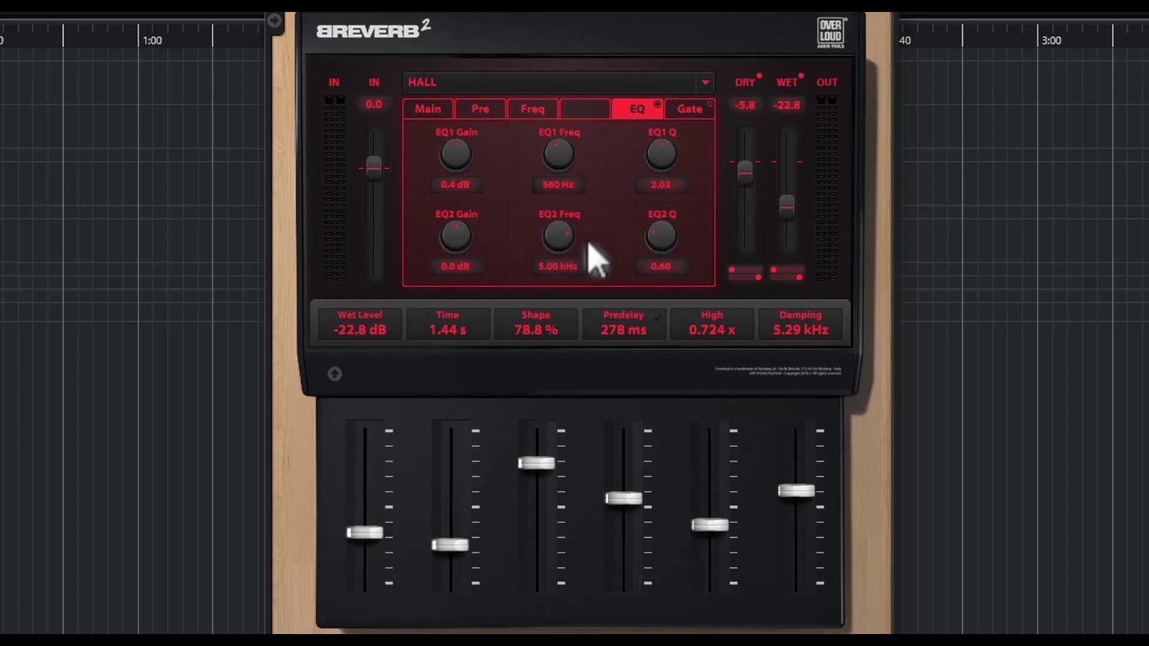
Set the gate to -39.6 dB threshold, 1.06 ms attack, 13.3 ms hold, 78.9 ms release and 54.9% slope, keeping the Gamma shape
{"action": "left_click", "coordinate": [692, 117]}
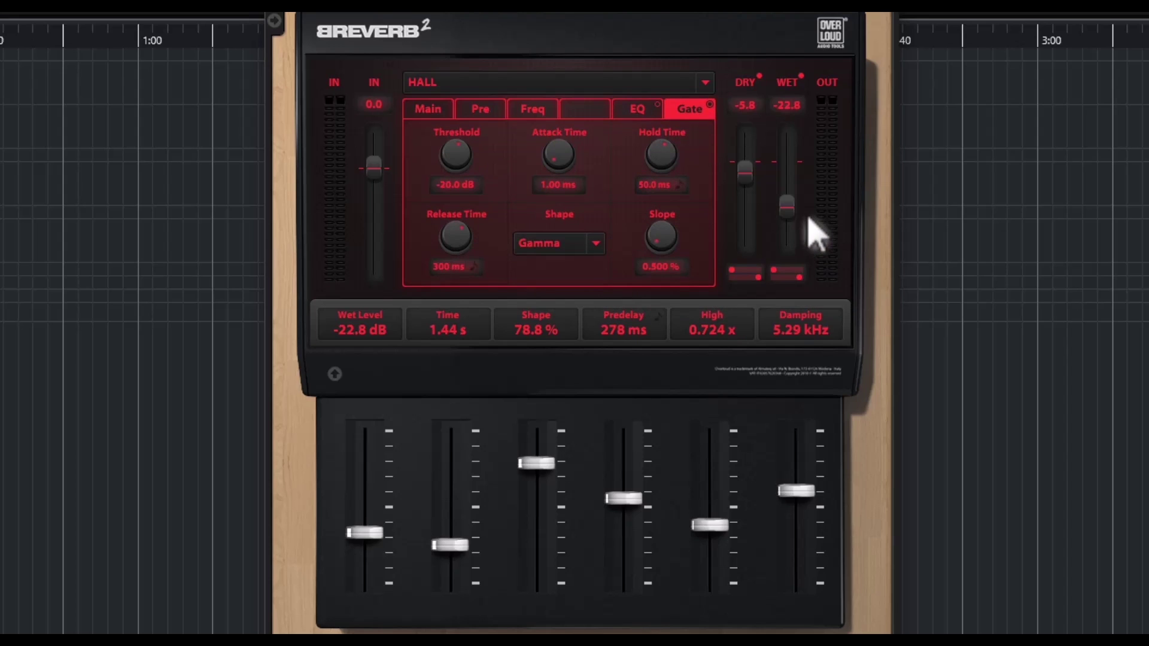
{"action": "left_click_drag", "start_coordinate": [456, 154], "coordinate": [456, 163]}
{"action": "left_click_drag", "start_coordinate": [559, 157], "coordinate": [579, 180]}
{"action": "left_click_drag", "start_coordinate": [662, 150], "coordinate": [662, 173]}
{"action": "left_click", "coordinate": [596, 249]}
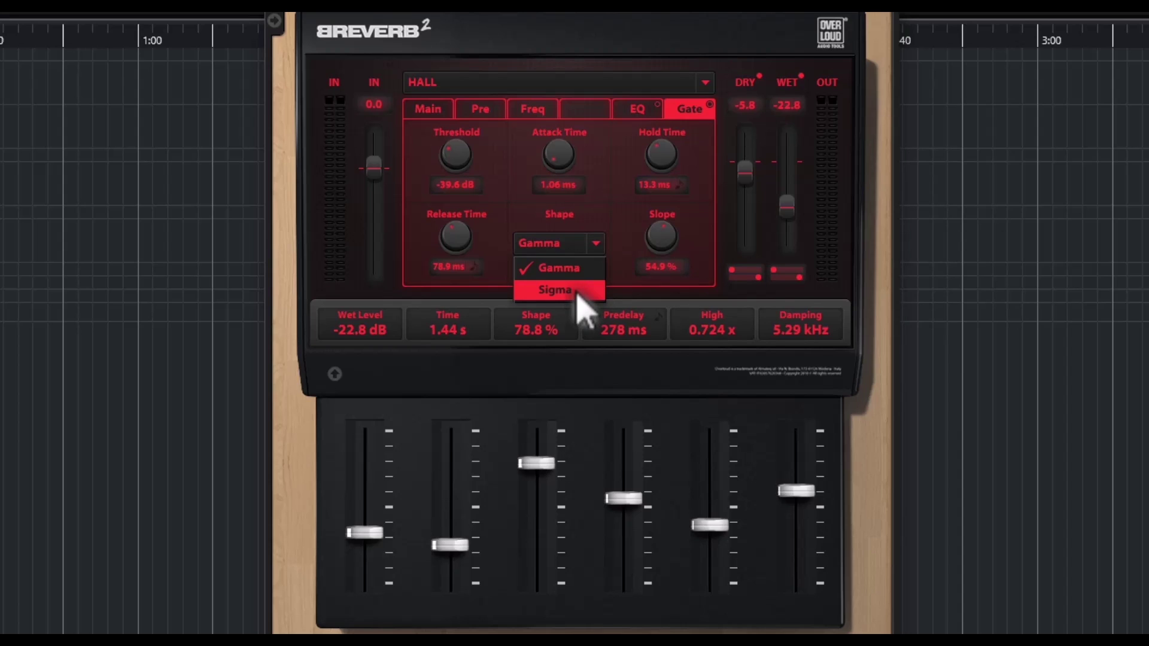
{"action": "left_click", "coordinate": [639, 265]}
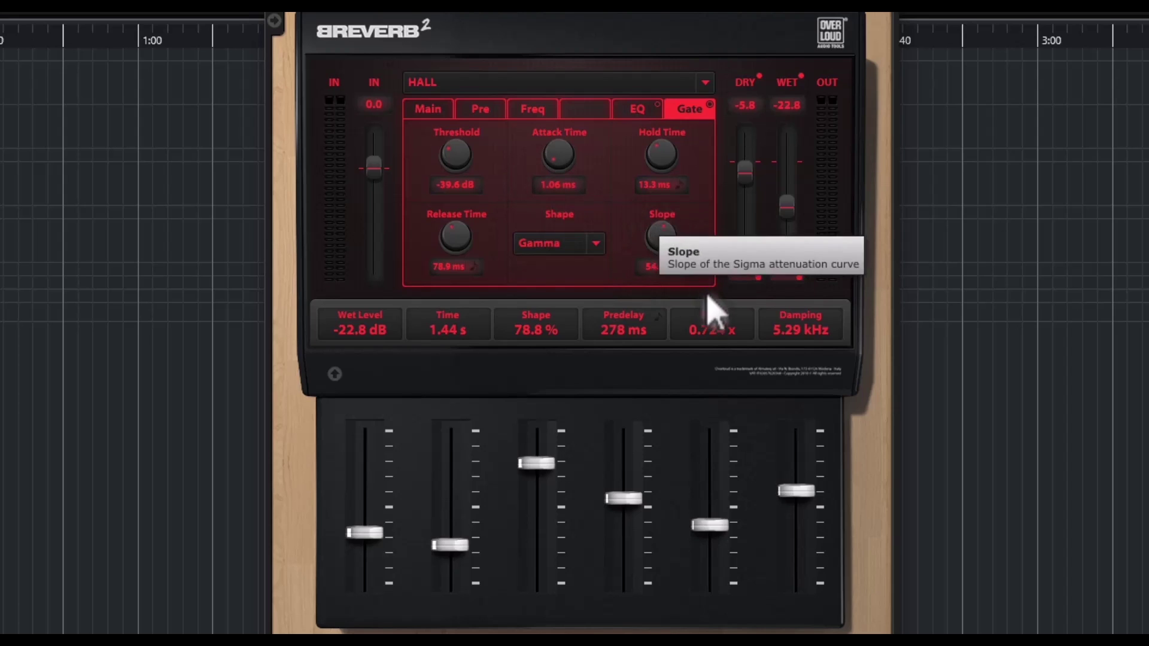
Toggle the Gate section, and switch the EQ section on and back off
{"action": "left_click", "coordinate": [710, 106]}
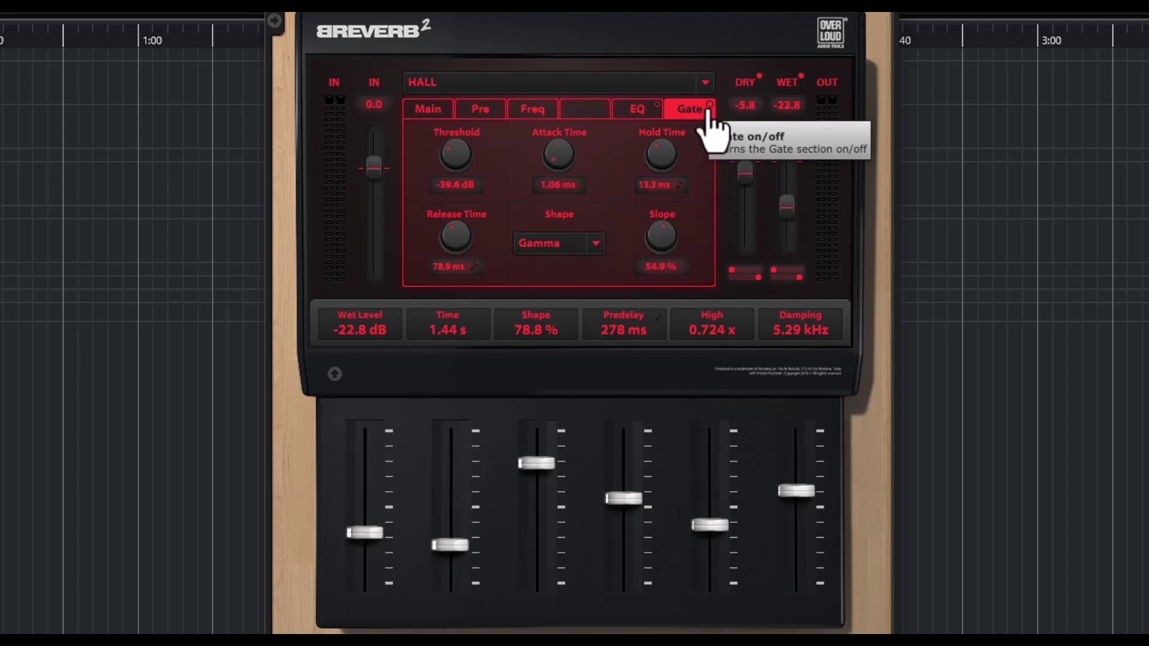
{"action": "left_click", "coordinate": [658, 106]}
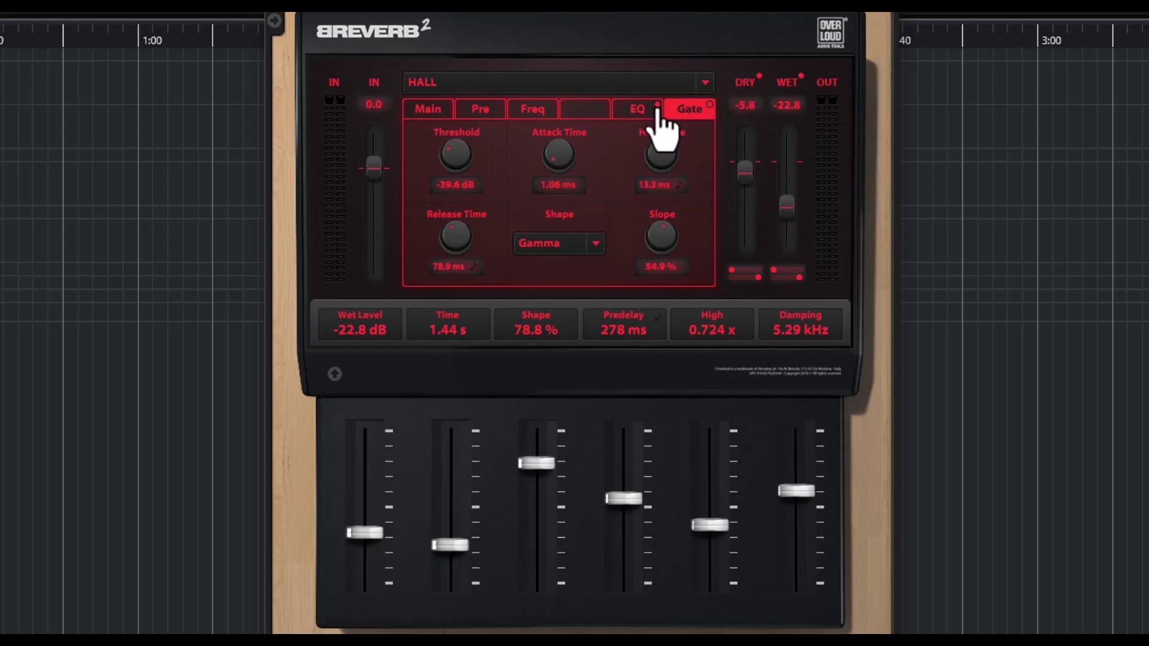
{"action": "left_click", "coordinate": [657, 106]}
Try the Plate algorithm and switch the reverb to the Room algorithm
{"action": "left_click", "coordinate": [705, 84]}
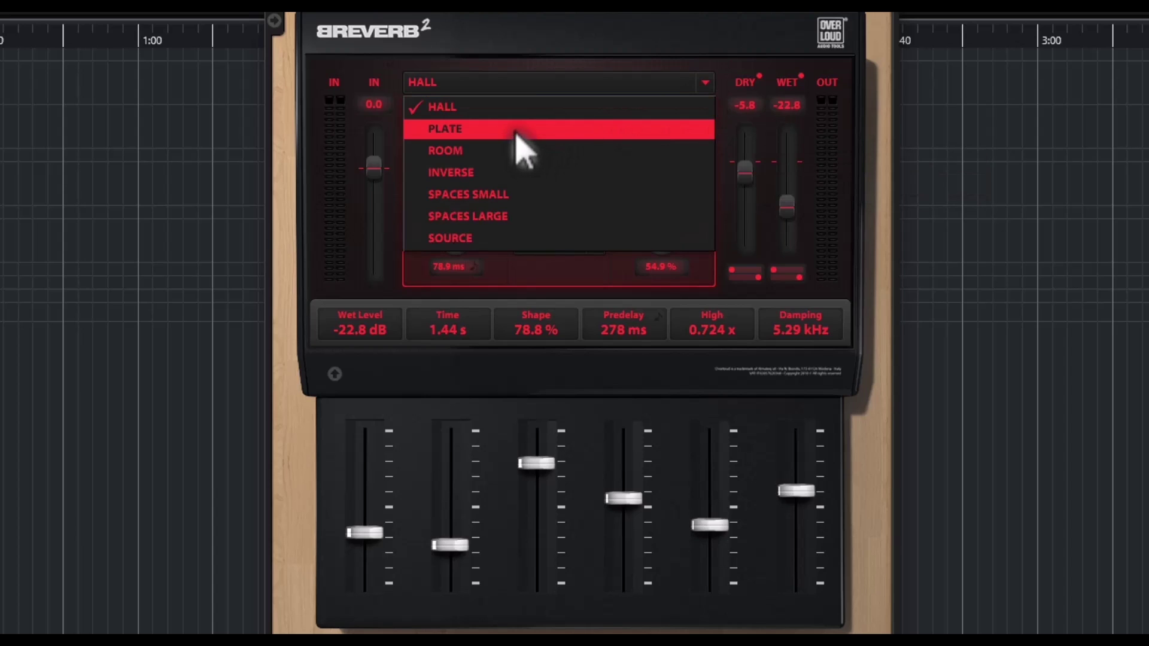
{"action": "left_click", "coordinate": [516, 131]}
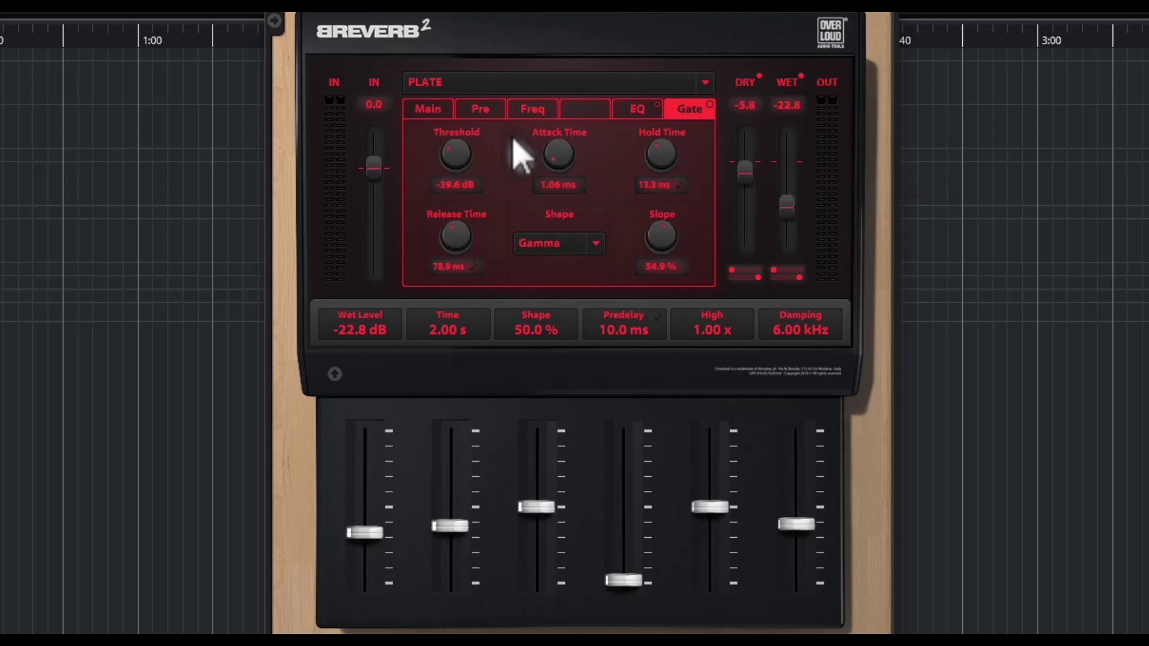
{"action": "left_click", "coordinate": [705, 84]}
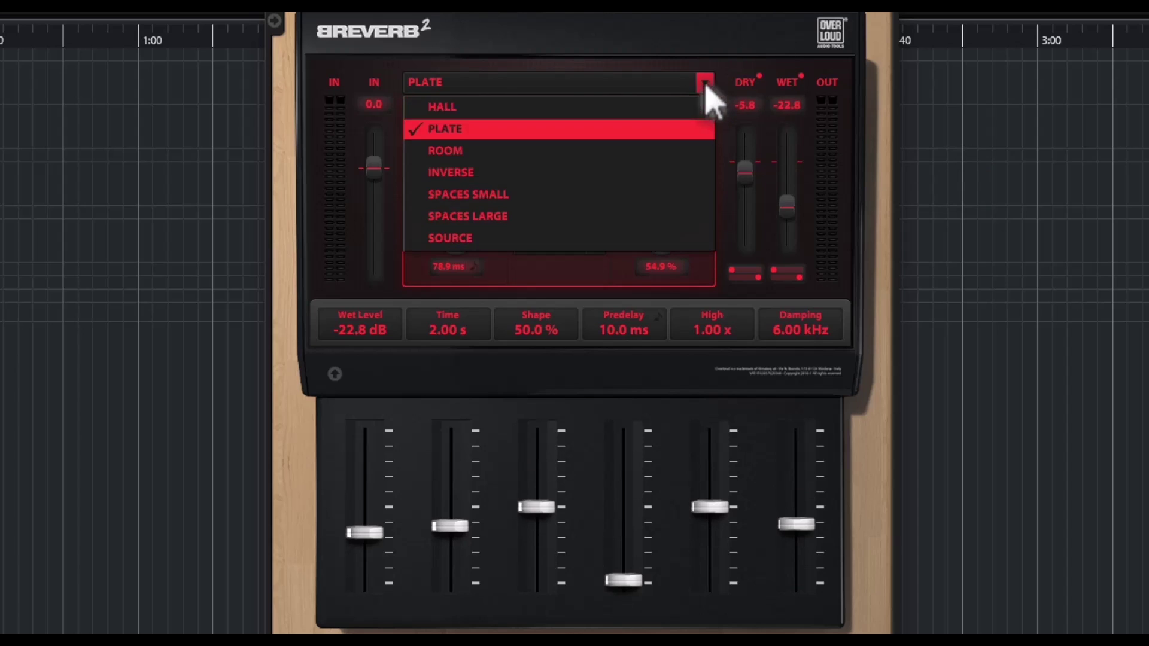
{"action": "left_click", "coordinate": [461, 154]}
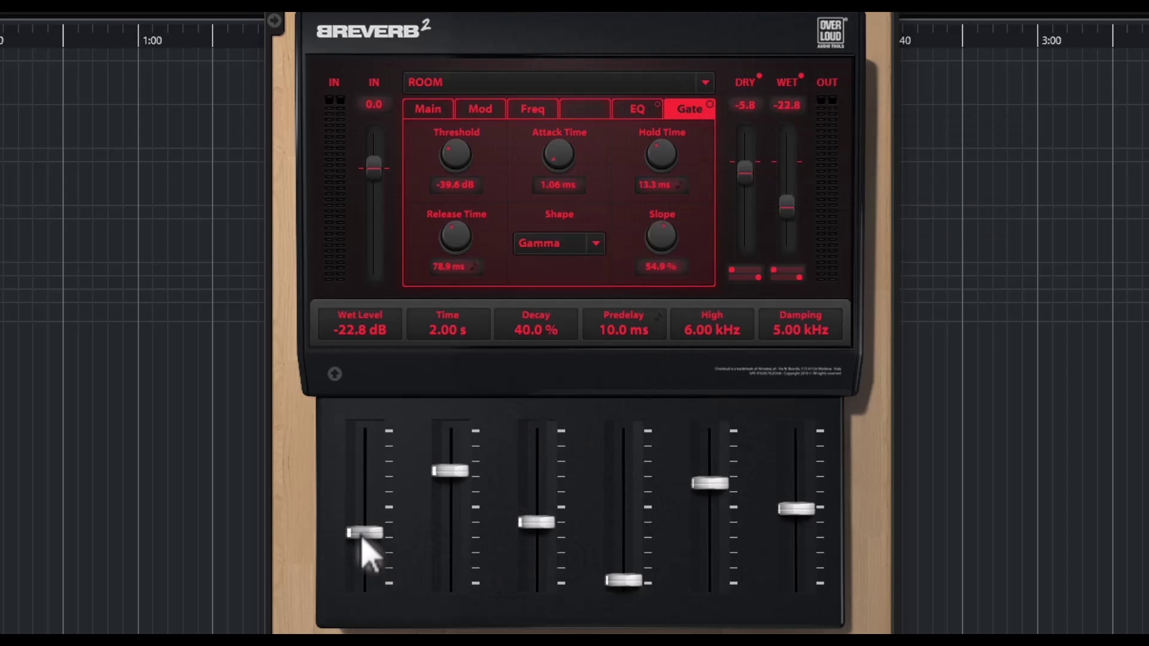
Set the Room reverb's wet level to -8.5 dB, time to 878 ms, decay to 51.3% and predelay to 272 ms
{"action": "left_click_drag", "start_coordinate": [362, 538], "coordinate": [362, 496]}
{"action": "left_click_drag", "start_coordinate": [458, 474], "coordinate": [458, 510]}
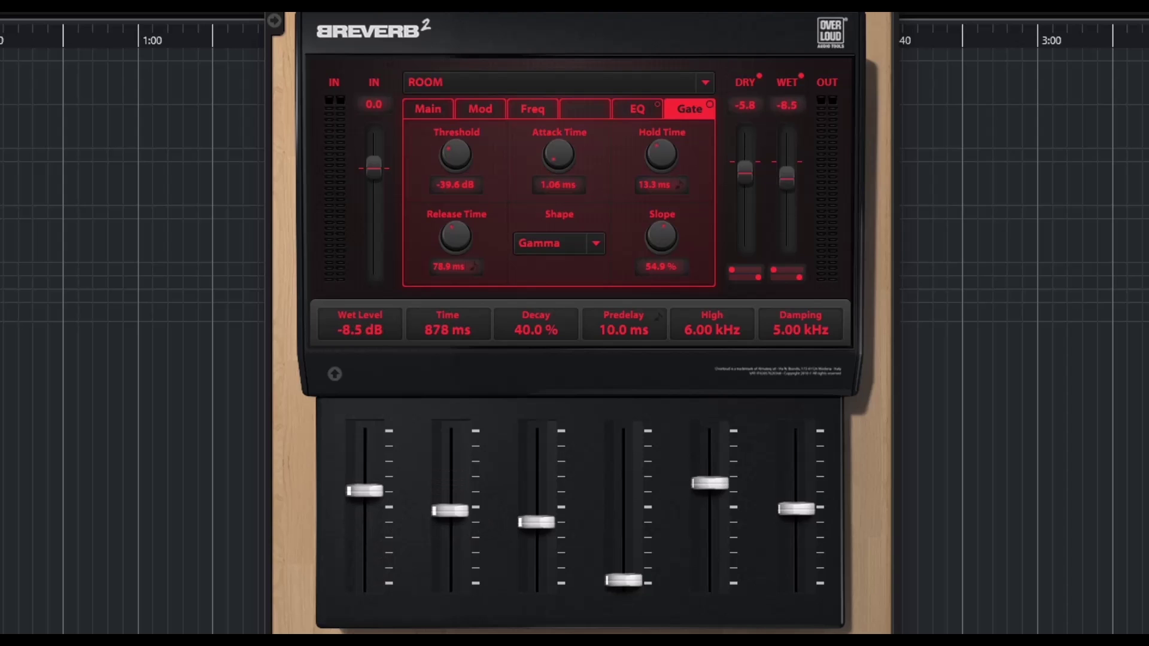
{"action": "mouse_move", "coordinate": [527, 526]}
{"action": "left_mouse_down"}
{"action": "mouse_move", "coordinate": [527, 472]}
{"action": "mouse_move", "coordinate": [527, 509]}
{"action": "left_mouse_up"}
{"action": "left_click_drag", "start_coordinate": [623, 579], "coordinate": [622, 500]}
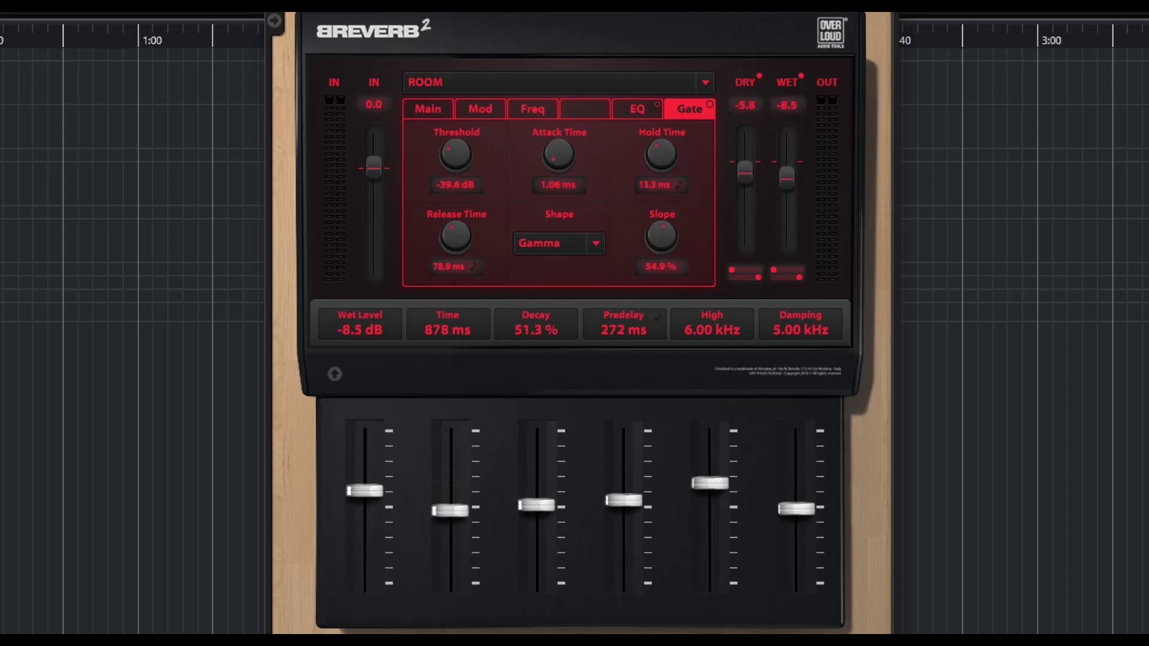
Collapse the fader section, review the plugin's preferences and expand the faders again
{"action": "left_click", "coordinate": [335, 374]}
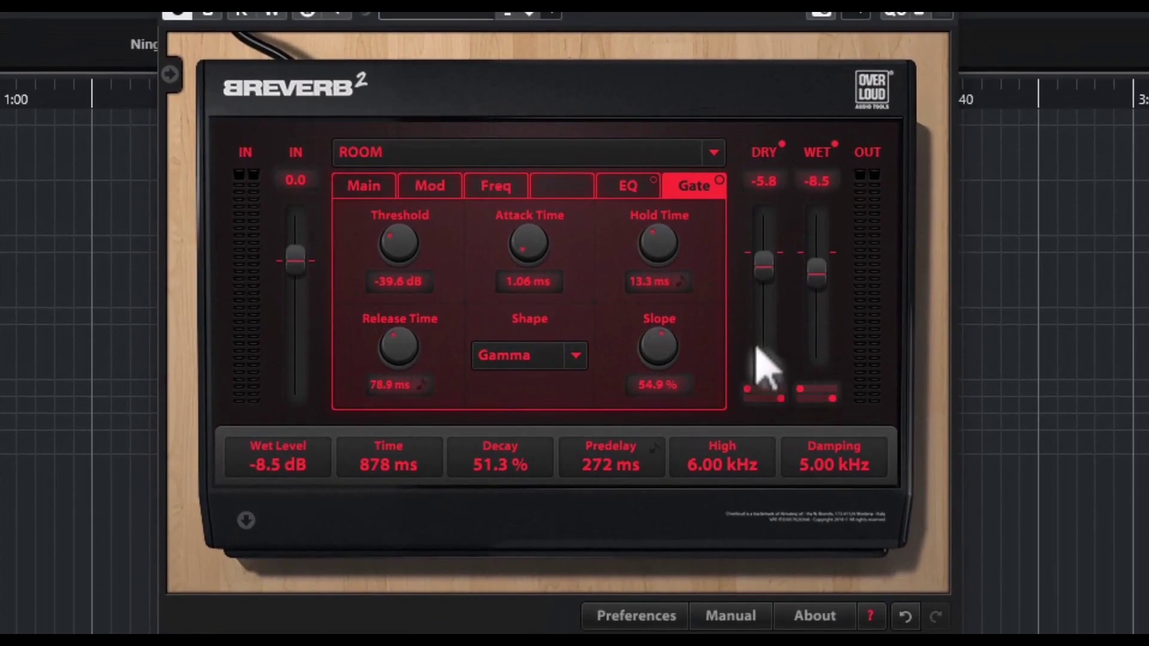
{"action": "left_click", "coordinate": [645, 626]}
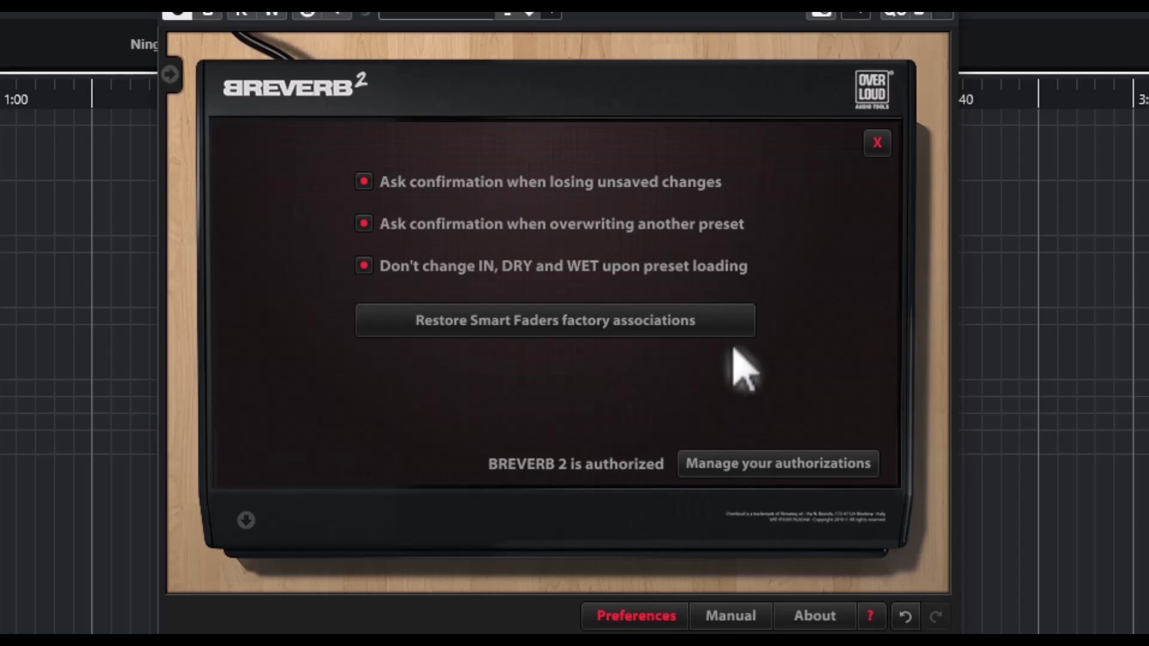
{"action": "left_click", "coordinate": [877, 142]}
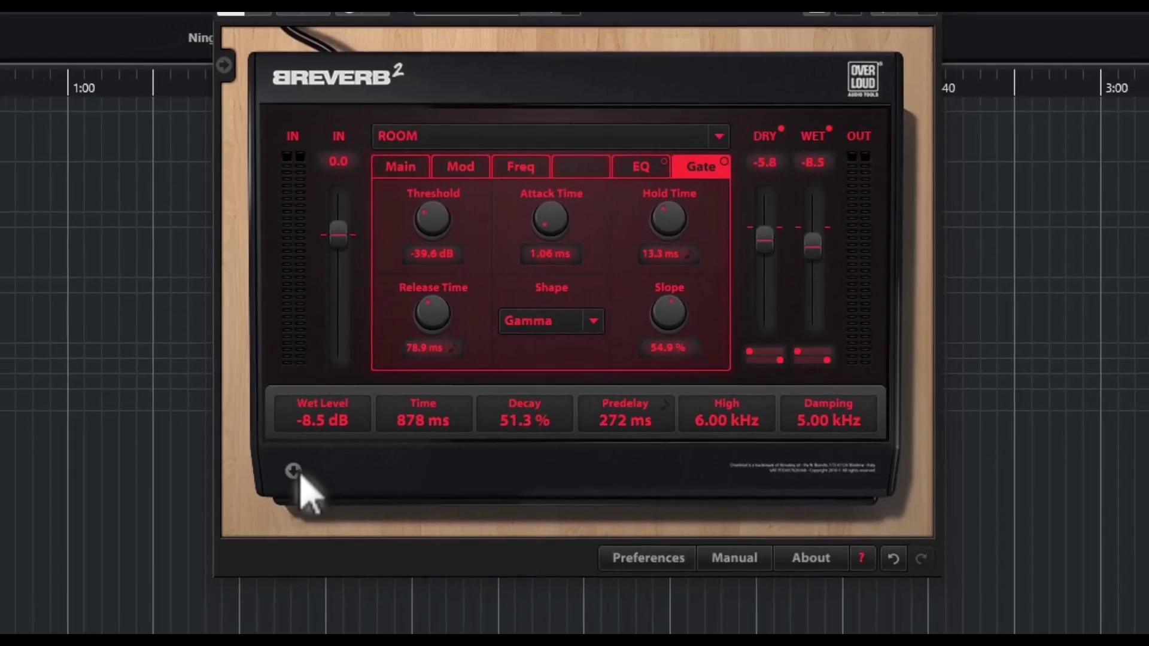
{"action": "left_click", "coordinate": [246, 520]}
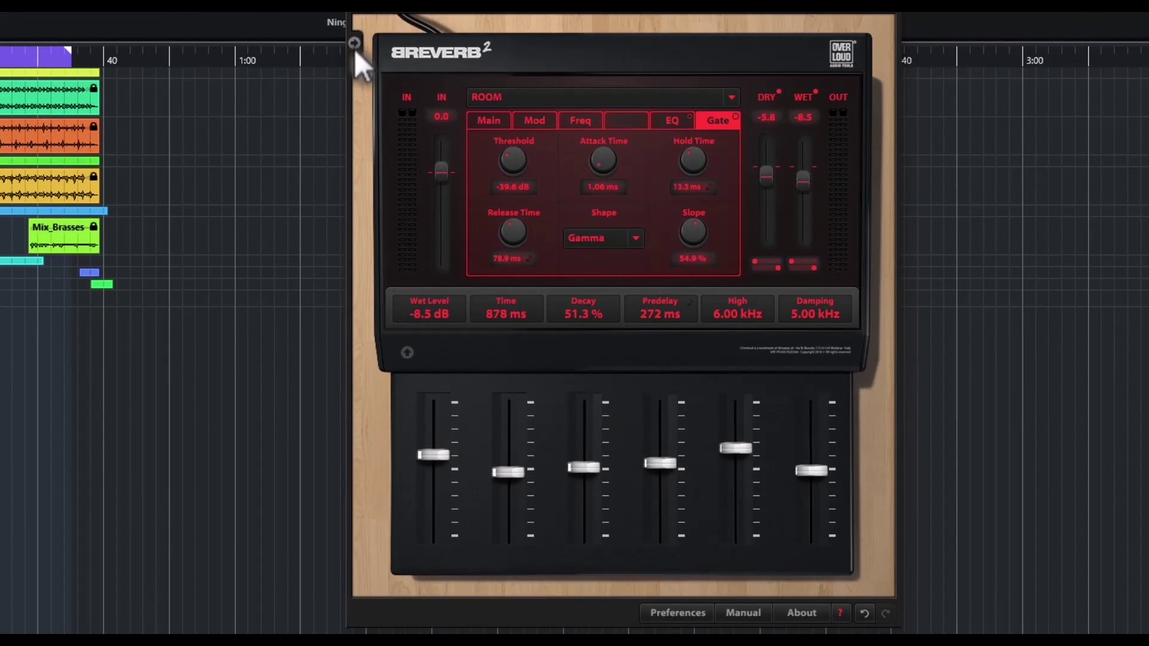
Open the preset browser and load the Lenny Mood preset from the Drums bank, discarding the unsaved changes
{"action": "left_click", "coordinate": [355, 45]}
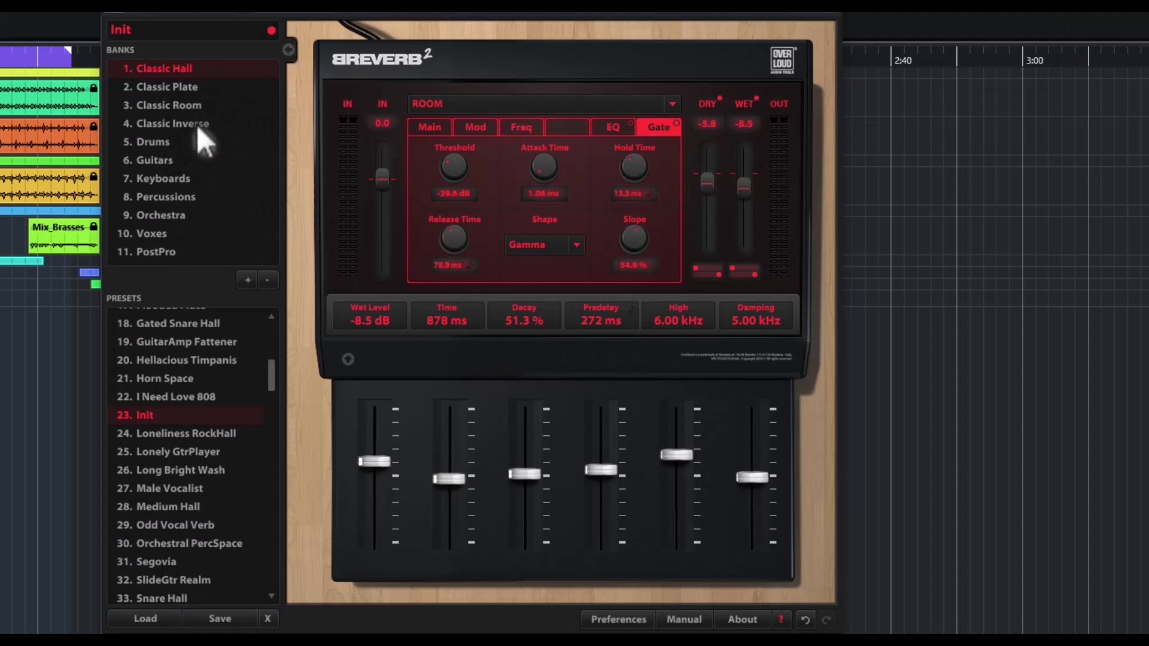
{"action": "scroll", "coordinate": [178, 366], "scroll_direction": "down", "scroll_amount": 3}
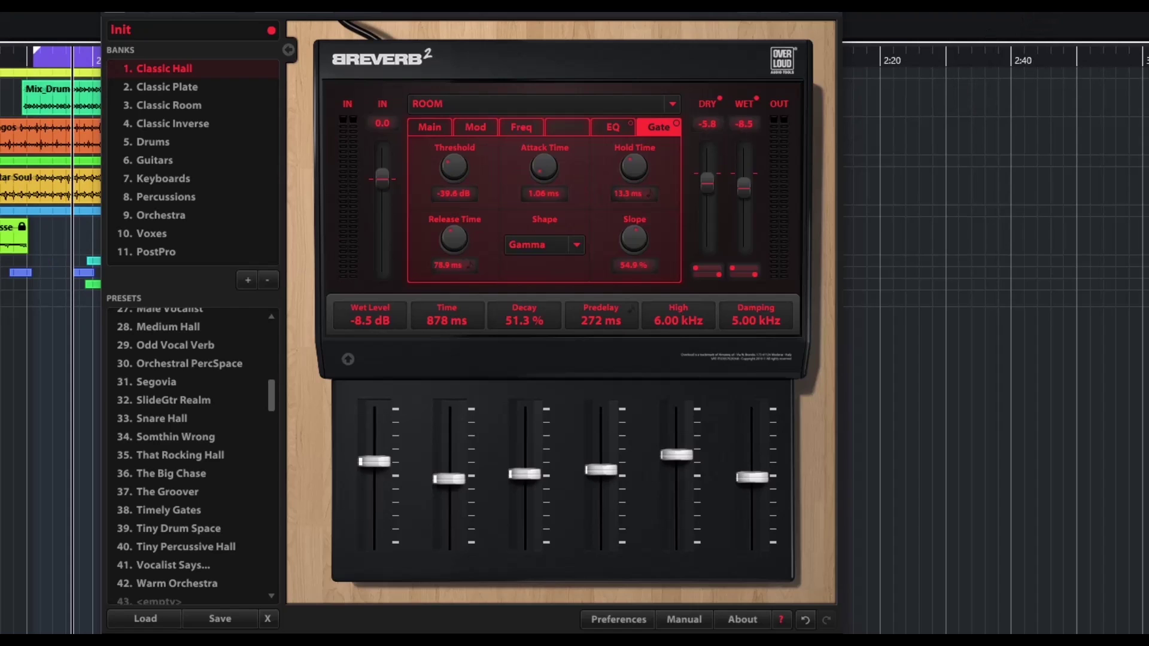
{"action": "left_click", "coordinate": [138, 150]}
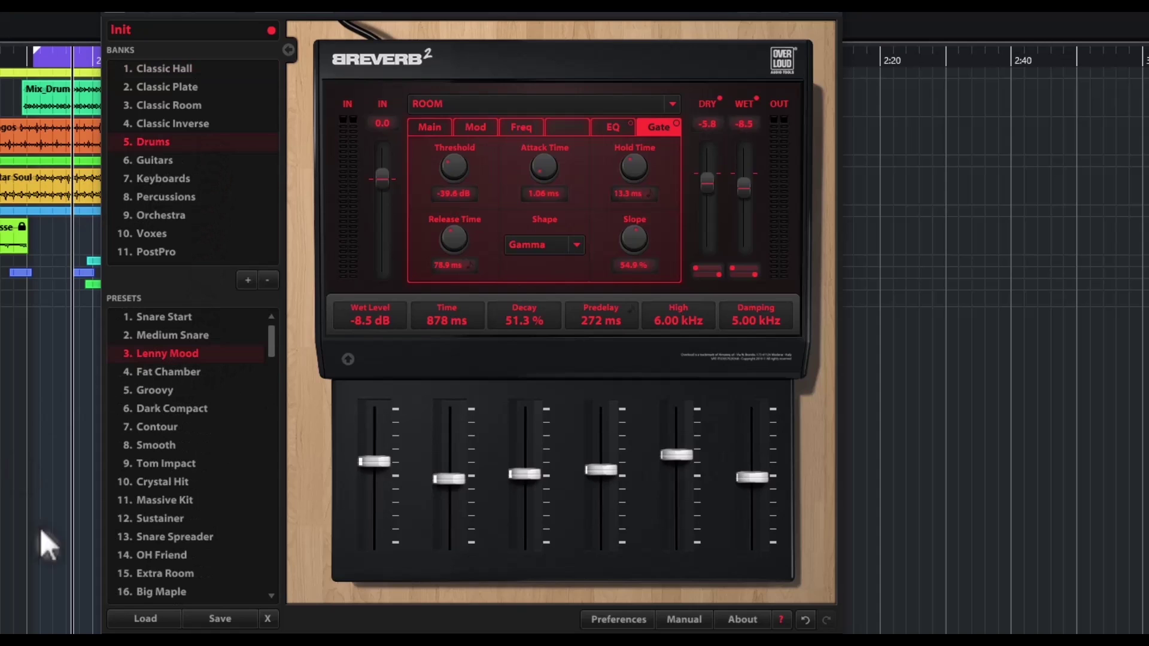
{"action": "left_click", "coordinate": [146, 620]}
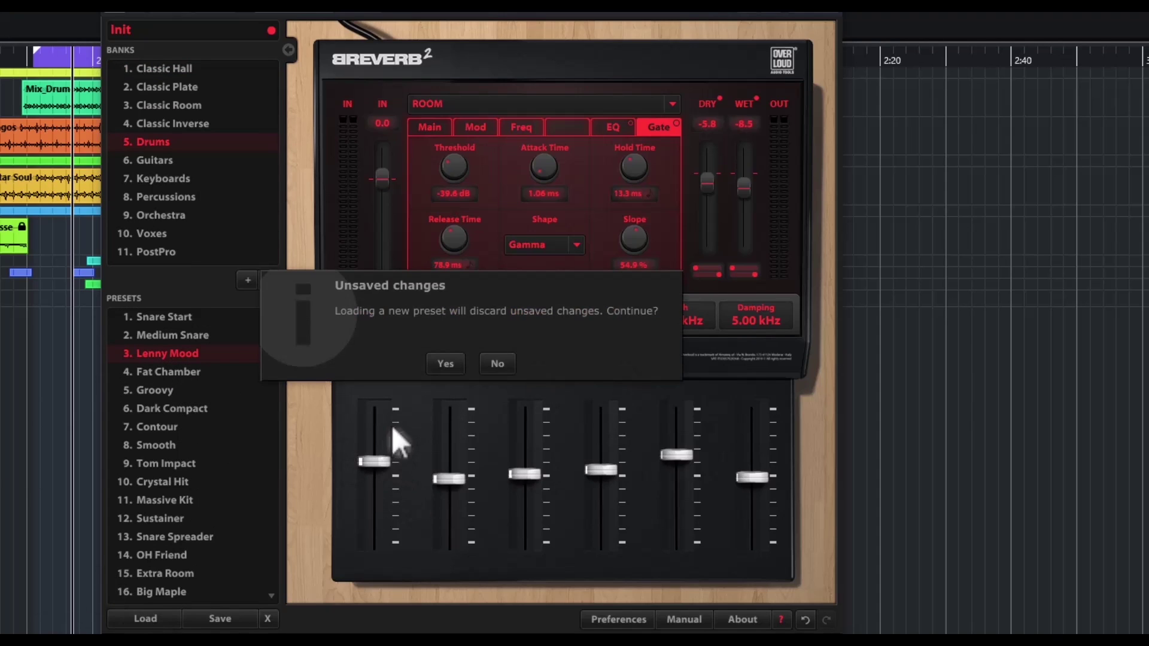
{"action": "left_click", "coordinate": [444, 365]}
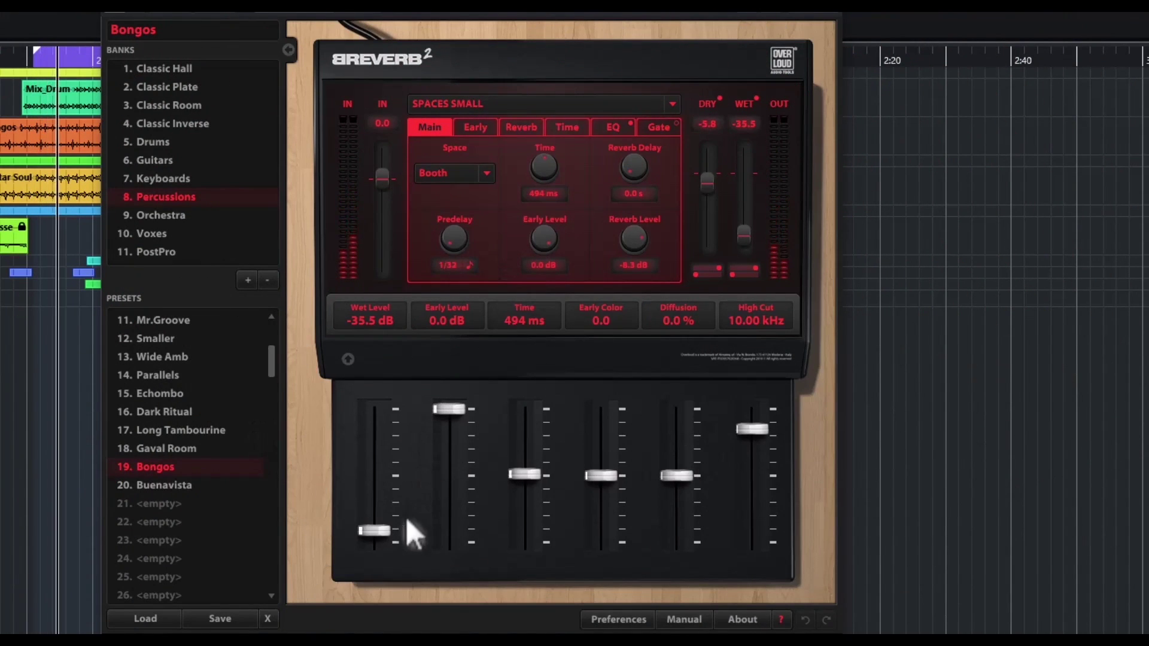
Adjust the Bongos preset to a -21.1 dB wet level, 253 ms time and 9.50 early color
{"action": "left_click_drag", "start_coordinate": [376, 531], "coordinate": [374, 494]}
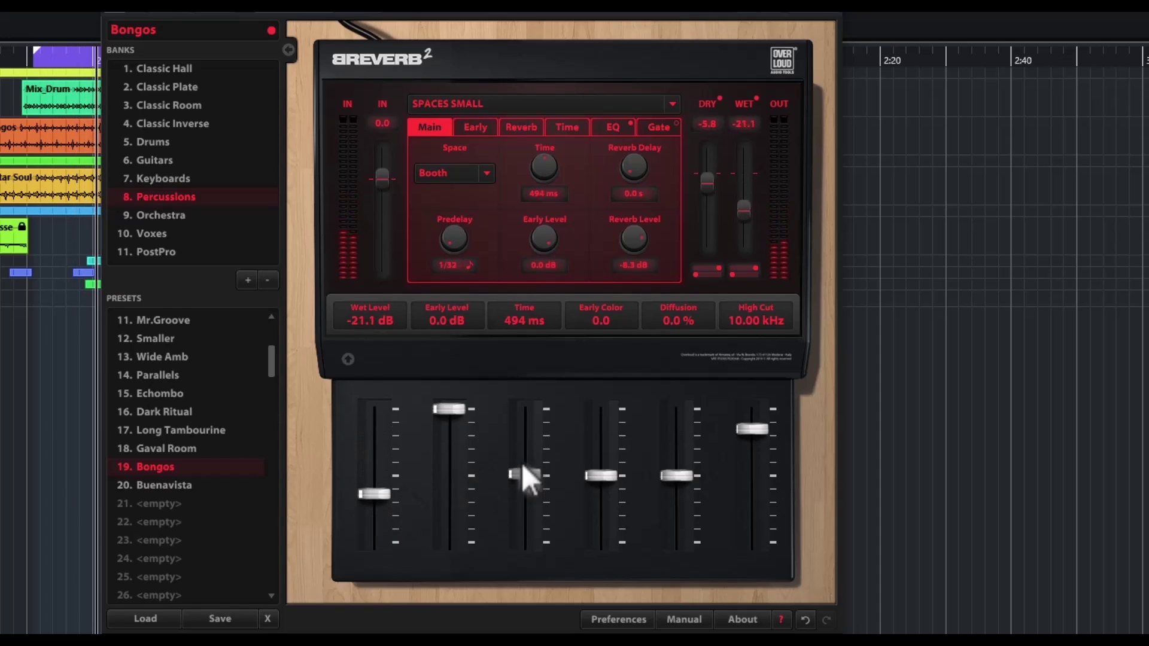
{"action": "mouse_move", "coordinate": [524, 474]}
{"action": "left_mouse_down"}
{"action": "mouse_move", "coordinate": [524, 421]}
{"action": "mouse_move", "coordinate": [525, 465]}
{"action": "left_mouse_up"}
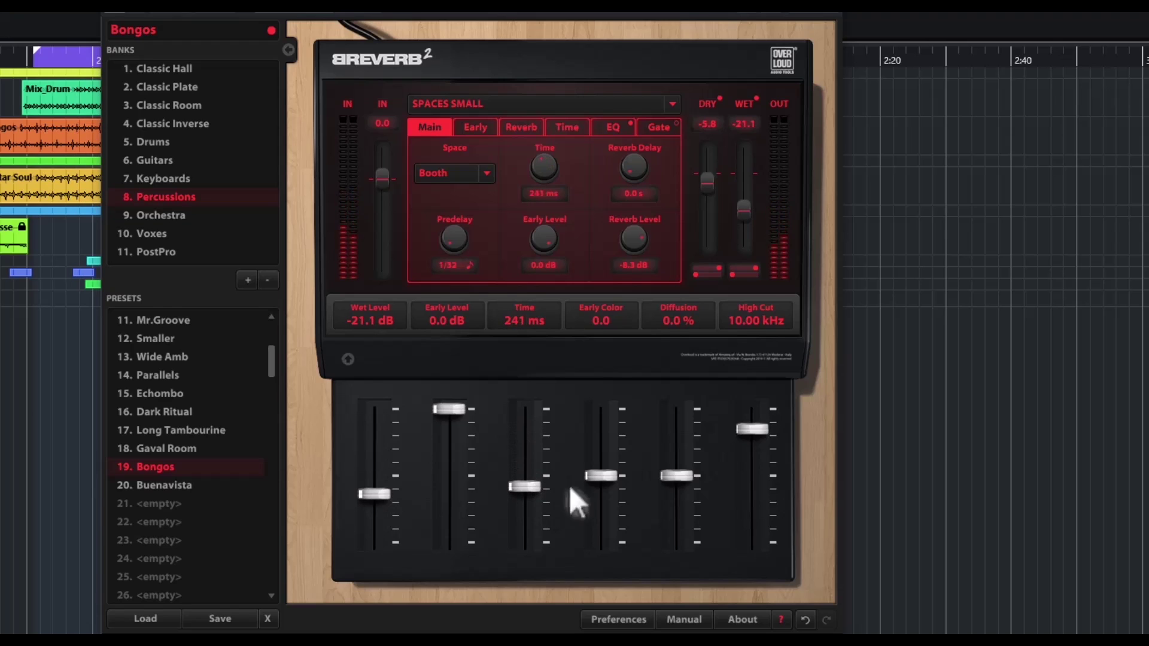
{"action": "left_click_drag", "start_coordinate": [600, 476], "coordinate": [601, 470]}
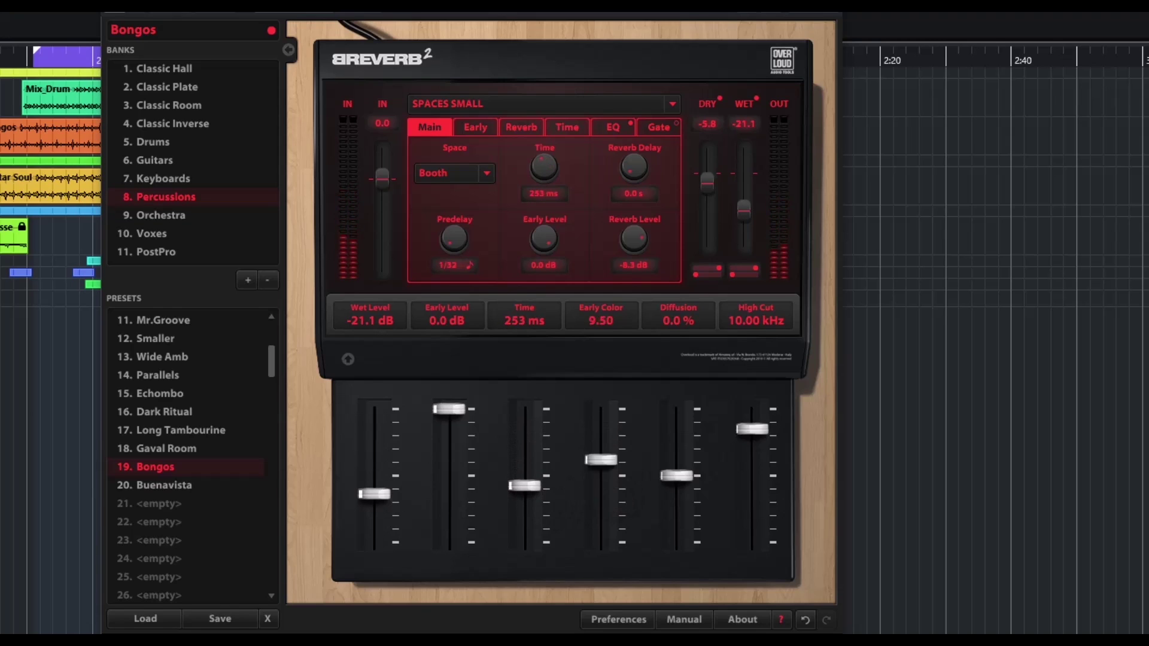
Adjust the Bongos preset to -18.0 early color, 23.1% diffusion, 1.78 kHz high cut and a -15.3 dB wet level
{"action": "left_click_drag", "start_coordinate": [676, 476], "coordinate": [676, 450]}
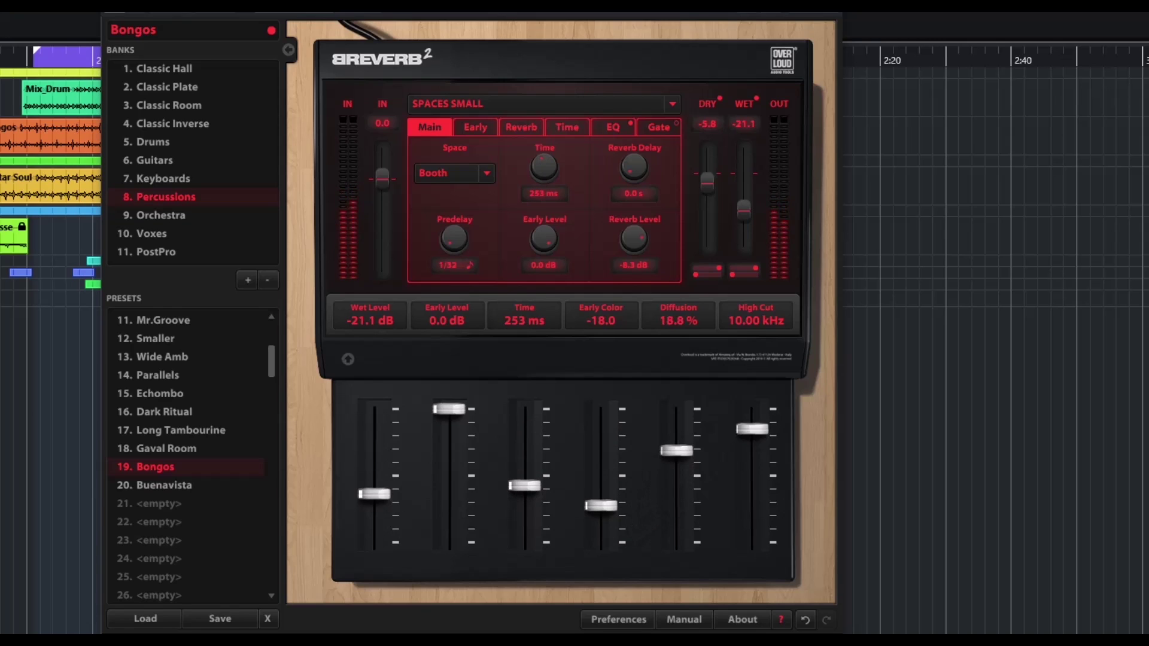
{"action": "left_click_drag", "start_coordinate": [756, 429], "coordinate": [755, 462]}
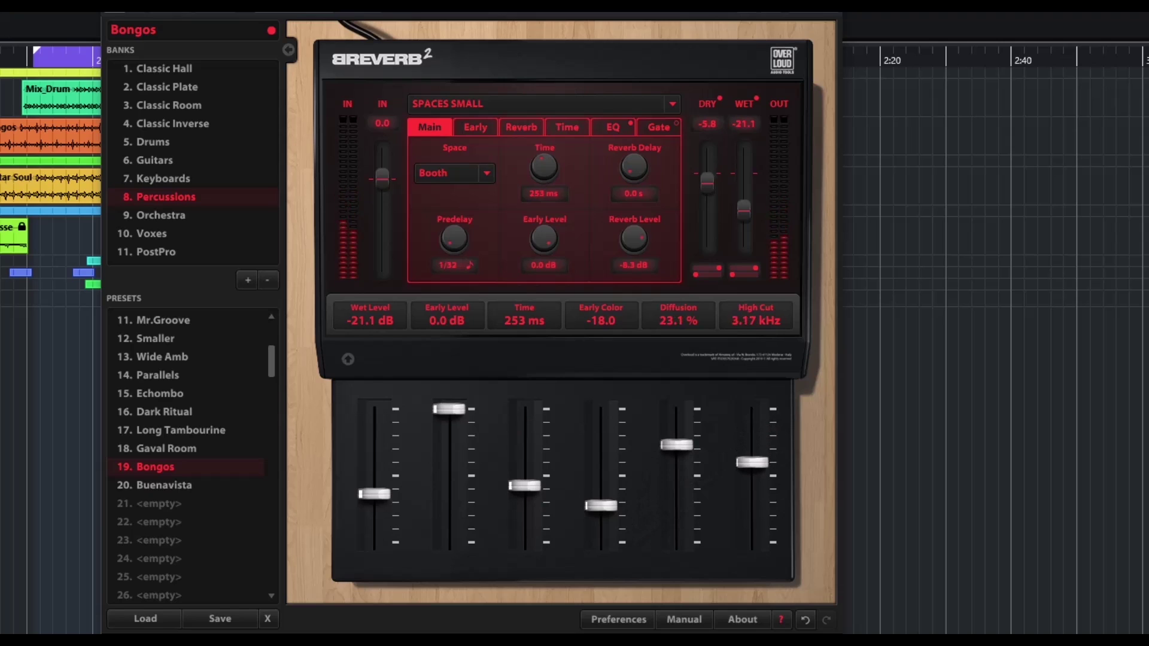
{"action": "left_click_drag", "start_coordinate": [378, 473], "coordinate": [375, 483]}
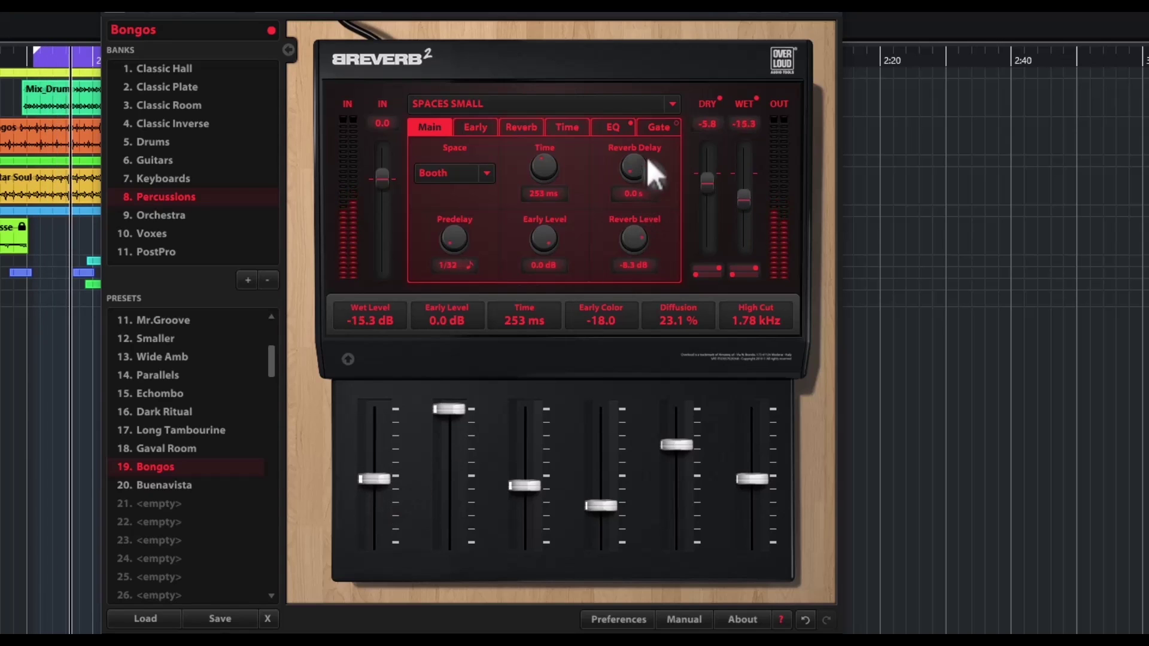
Switch the algorithm to Room and set wet level -17.9 dB, time 681 ms, decay 20.0%, predelay 0.0 s and high 2.56 kHz
{"action": "left_click", "coordinate": [670, 105]}
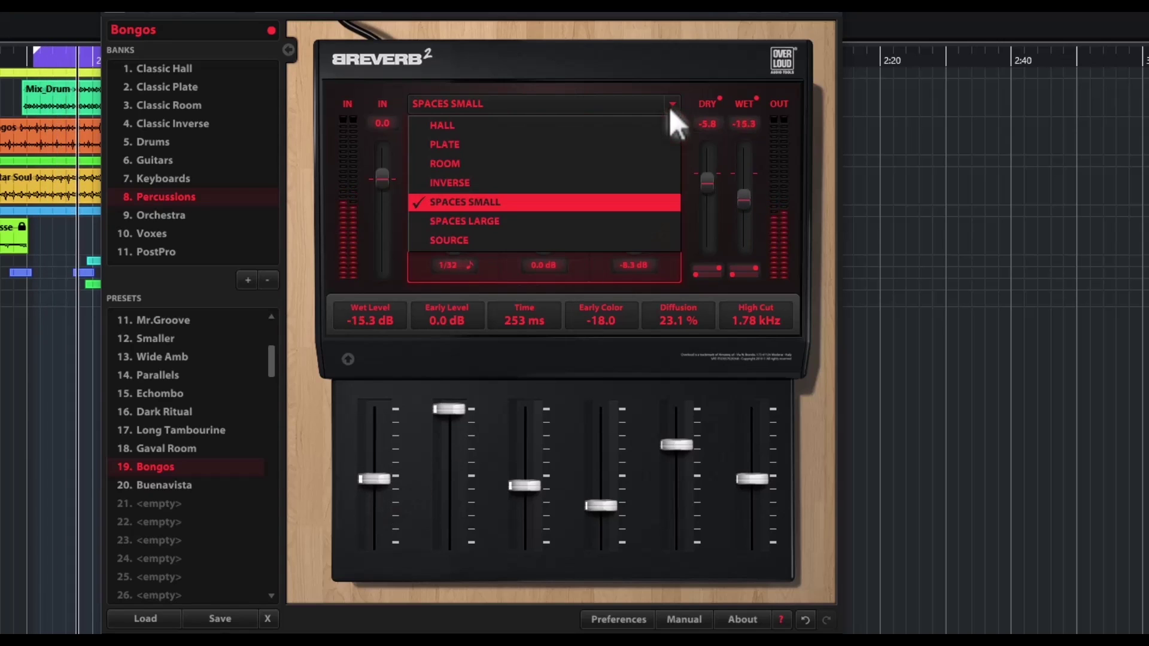
{"action": "left_click", "coordinate": [473, 163]}
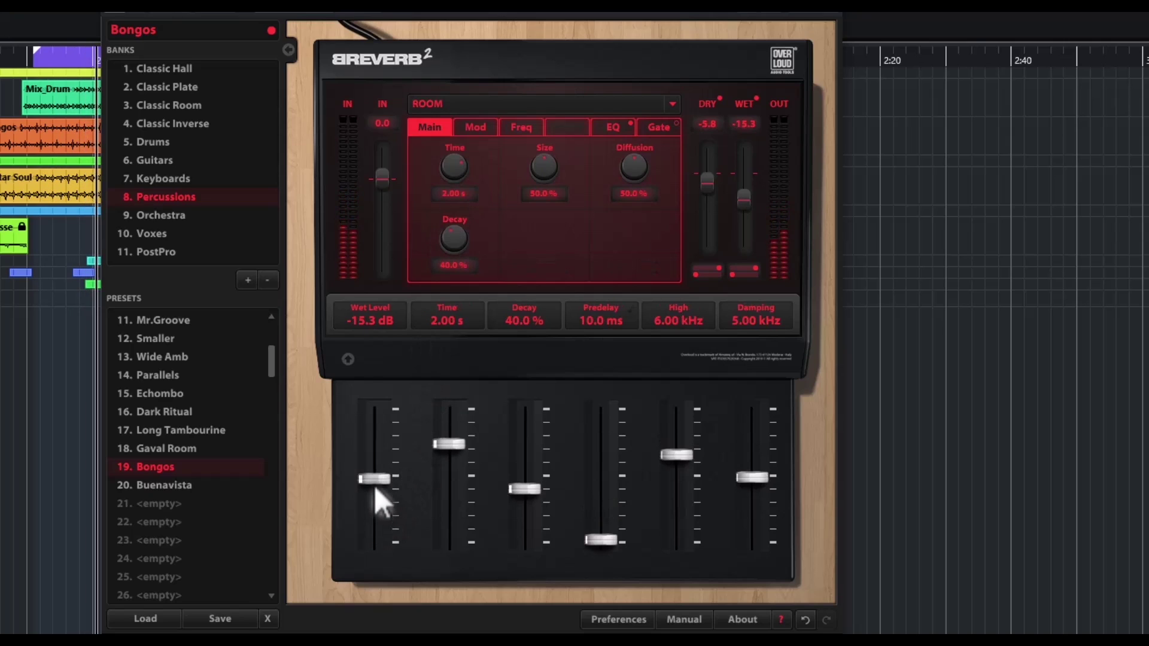
{"action": "left_click_drag", "start_coordinate": [375, 488], "coordinate": [383, 516]}
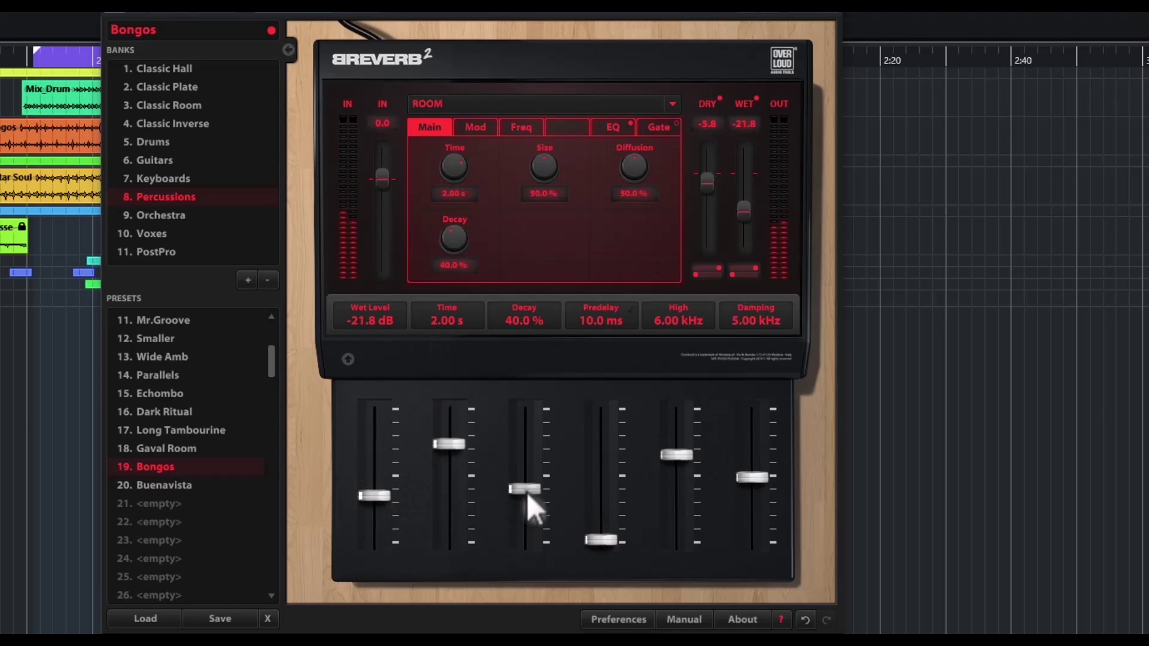
{"action": "left_click_drag", "start_coordinate": [578, 543], "coordinate": [578, 533]}
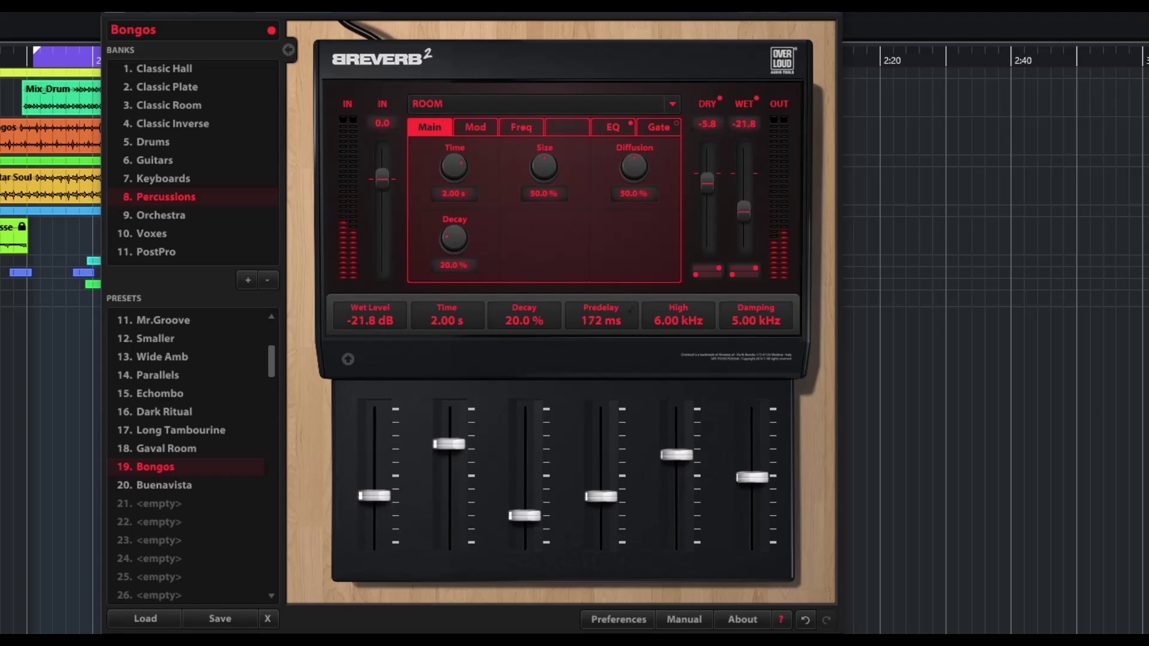
{"action": "left_click_drag", "start_coordinate": [601, 496], "coordinate": [602, 581]}
{"action": "left_click_drag", "start_coordinate": [676, 455], "coordinate": [677, 481]}
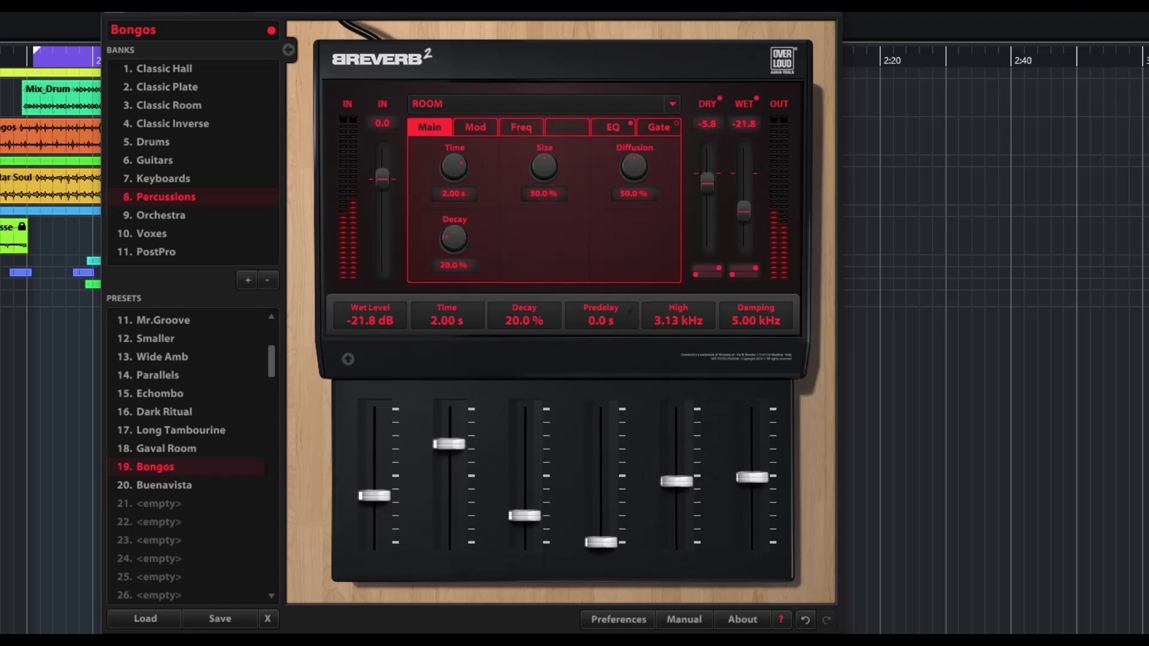
{"action": "left_click_drag", "start_coordinate": [461, 450], "coordinate": [461, 497]}
{"action": "left_click_drag", "start_coordinate": [383, 499], "coordinate": [383, 492]}
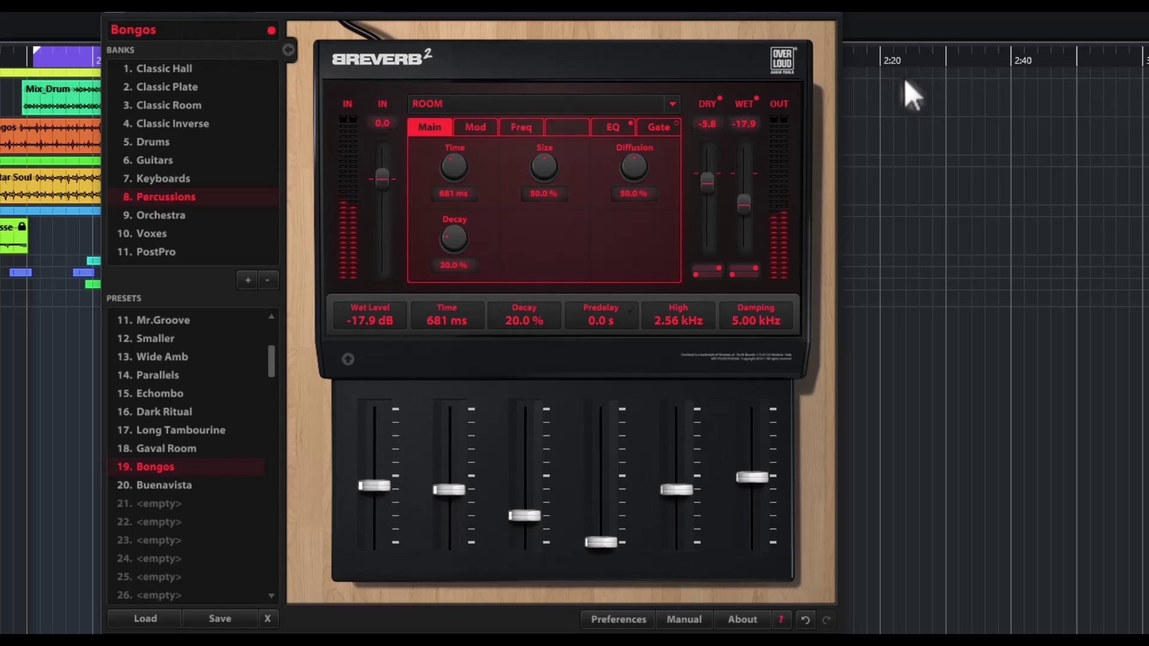
Compare the sound with the wet signal off and on, and raise the wet level to -15.1 dB
{"action": "left_click", "coordinate": [757, 114]}
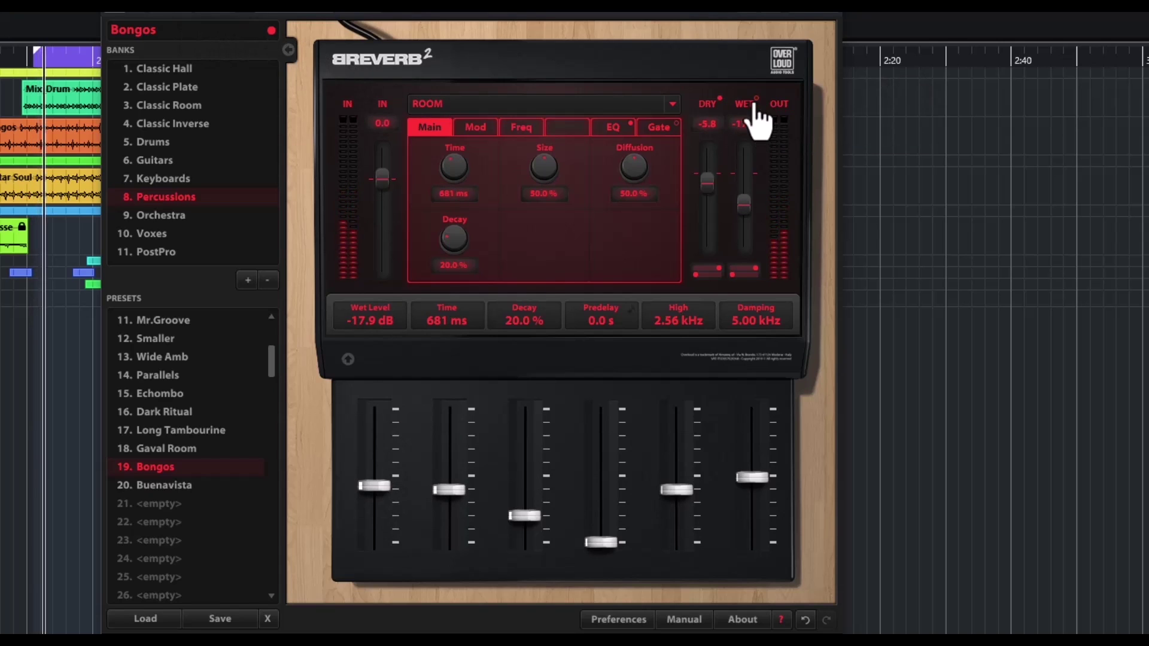
{"action": "left_click", "coordinate": [757, 117]}
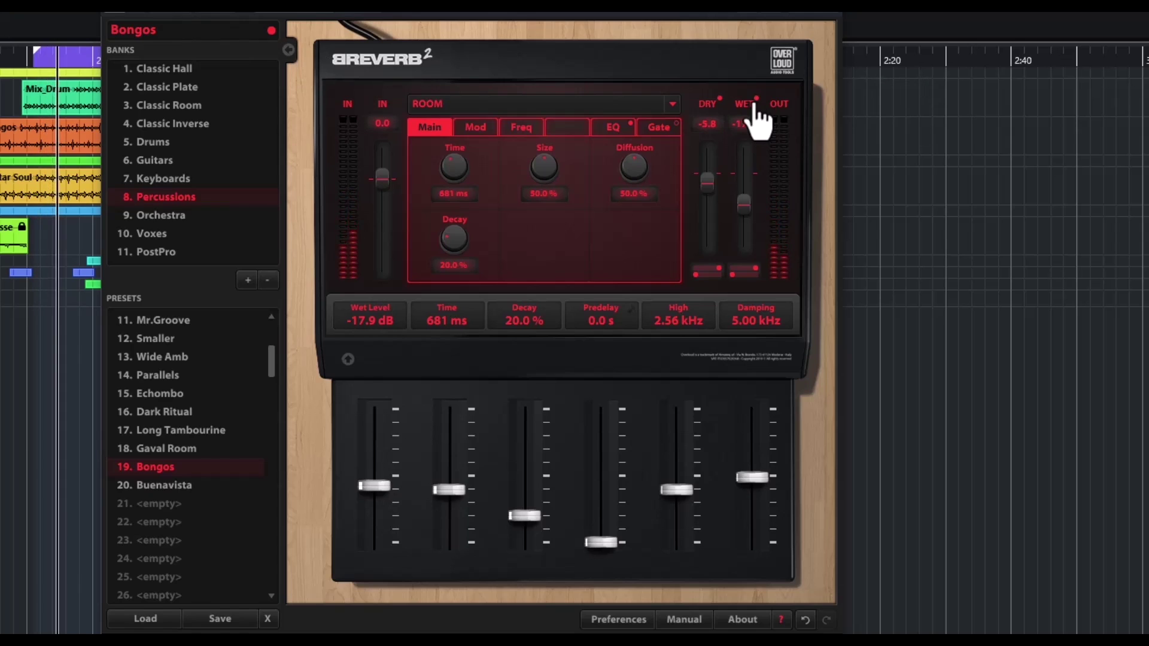
{"action": "left_click_drag", "start_coordinate": [746, 231], "coordinate": [744, 198]}
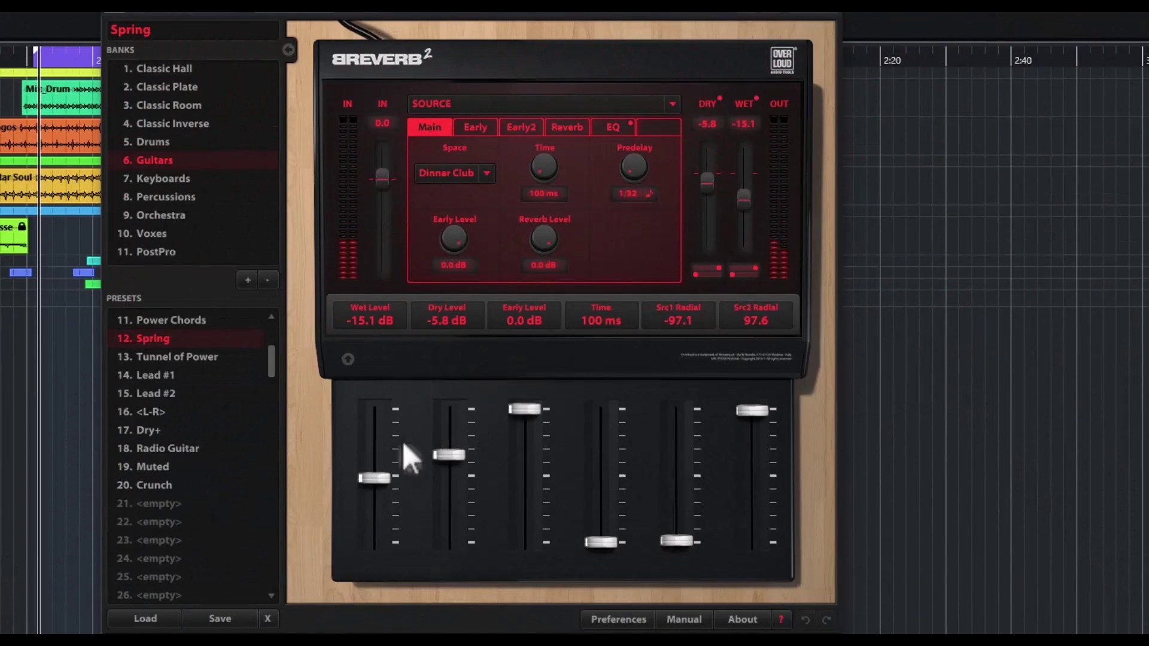
Adjust the Spring preset to wet level -9.8 dB, early level -21.0 dB, time 2.57 s, Src1 Radial -23.8 and Src2 Radial 53.8
{"action": "mouse_move", "coordinate": [375, 479]}
{"action": "left_mouse_down"}
{"action": "mouse_move", "coordinate": [375, 413]}
{"action": "mouse_move", "coordinate": [375, 468]}
{"action": "left_mouse_up"}
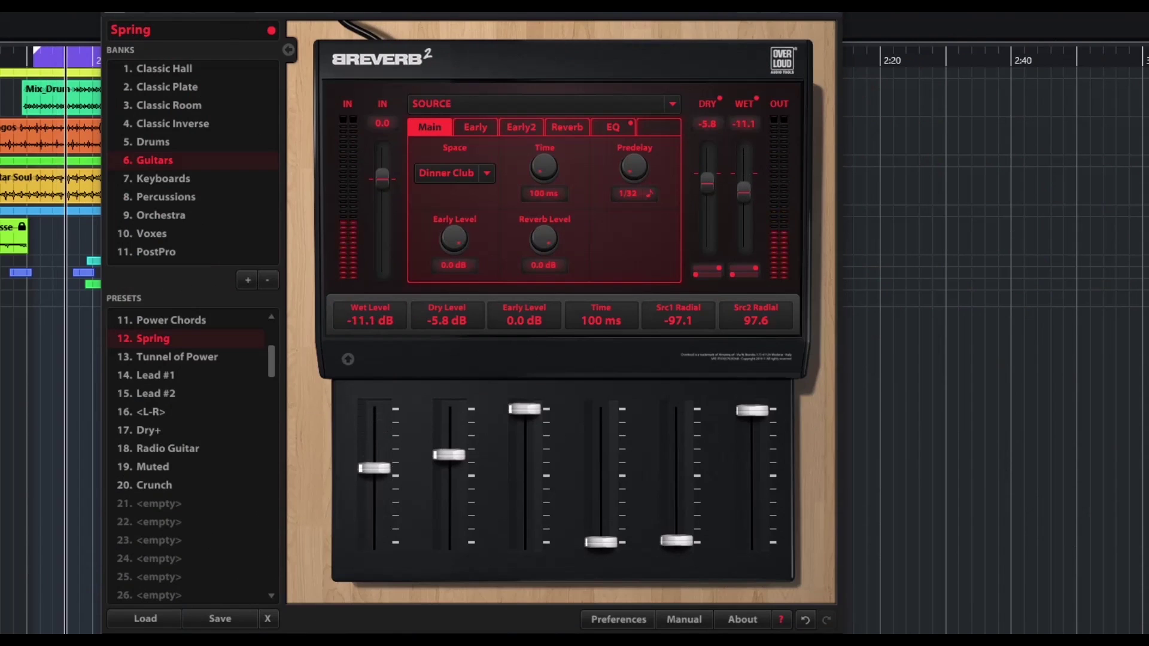
{"action": "left_click_drag", "start_coordinate": [601, 542], "coordinate": [601, 460]}
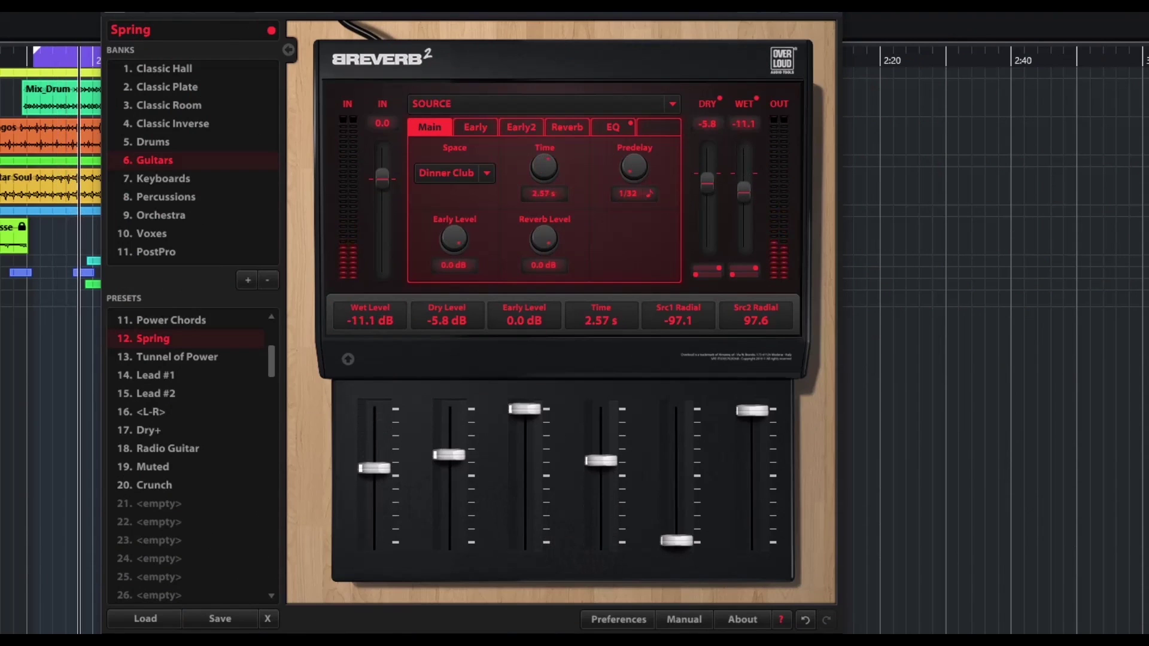
{"action": "left_click_drag", "start_coordinate": [682, 541], "coordinate": [677, 491]}
{"action": "left_click_drag", "start_coordinate": [752, 410], "coordinate": [752, 437]}
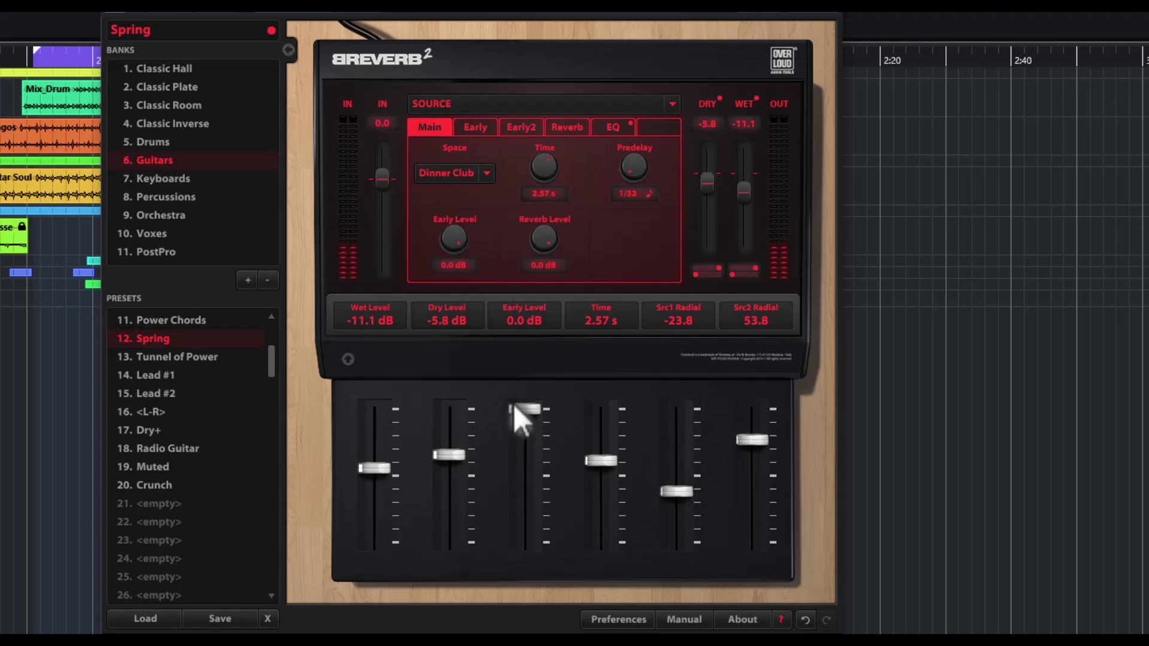
{"action": "left_click_drag", "start_coordinate": [524, 409], "coordinate": [524, 452]}
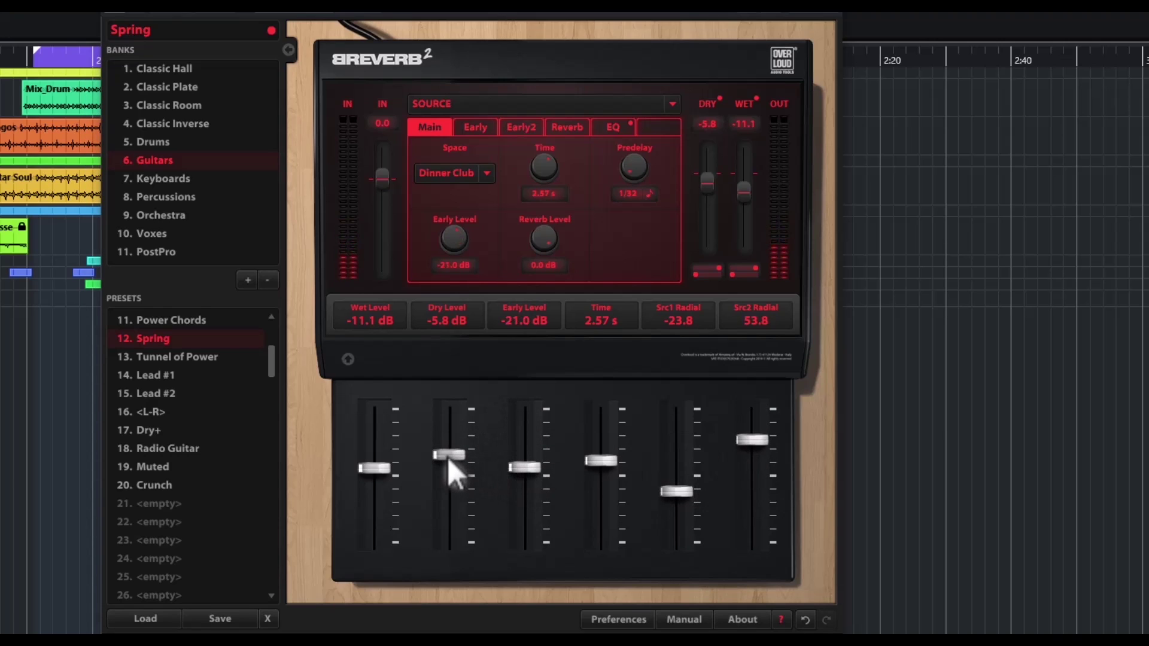
{"action": "left_click_drag", "start_coordinate": [374, 468], "coordinate": [374, 454]}
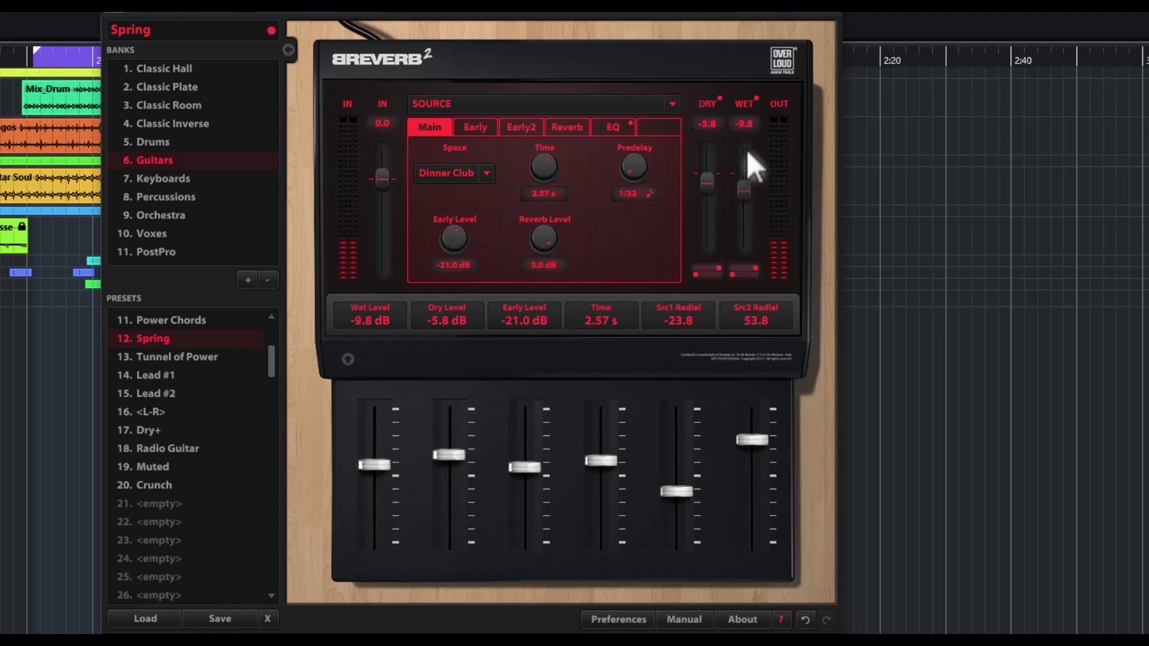
Check the sound without reverb, pan the dry signal left and the wet signal right, and set the dry level to -11.3 dB
{"action": "left_click", "coordinate": [757, 100]}
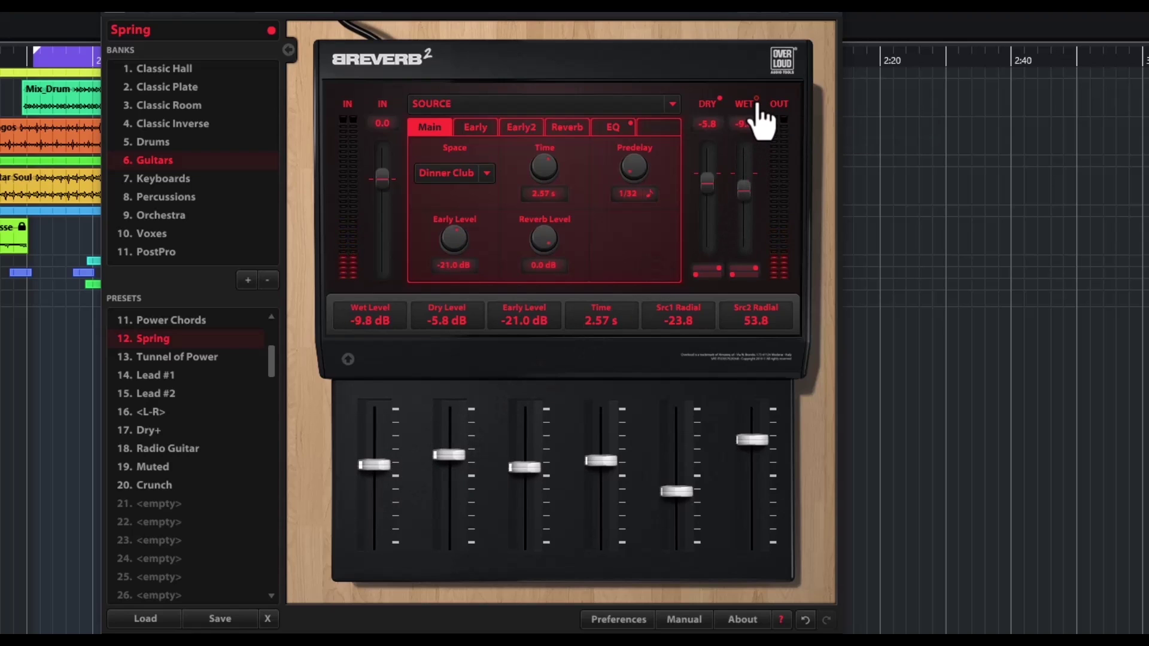
{"action": "left_click_drag", "start_coordinate": [735, 280], "coordinate": [695, 268]}
{"action": "left_click_drag", "start_coordinate": [707, 184], "coordinate": [707, 193]}
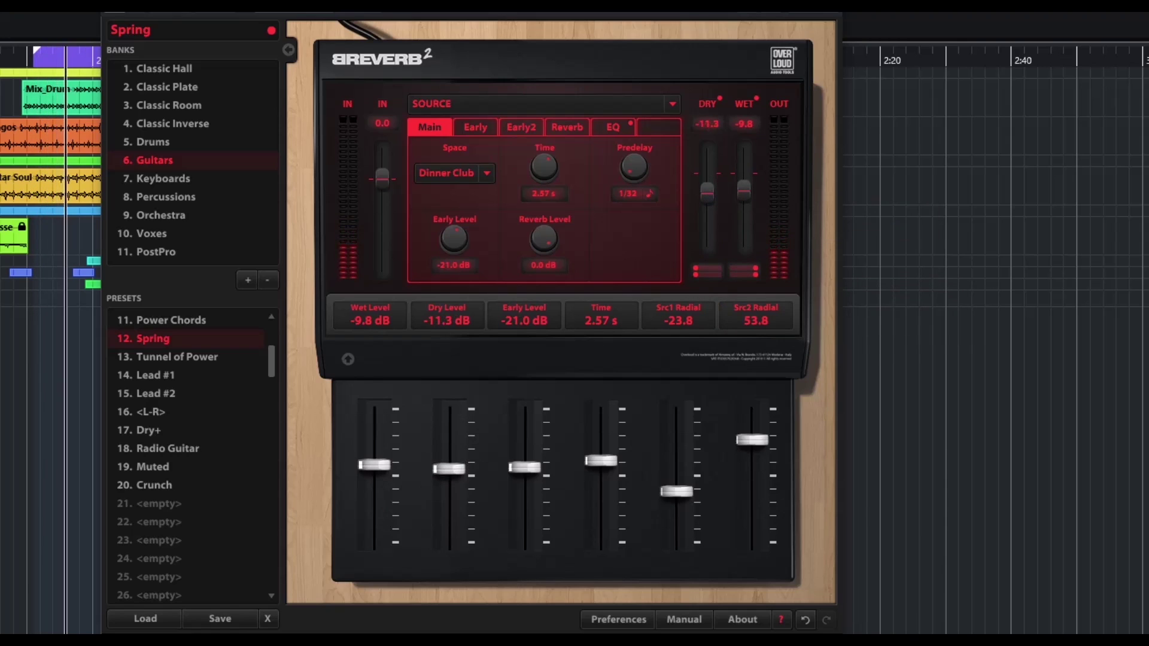
Load the Tunnel of Power preset, discarding the unsaved changes, and set its wet level to -5.9 dB
{"action": "left_click", "coordinate": [173, 361]}
{"action": "left_click", "coordinate": [459, 363]}
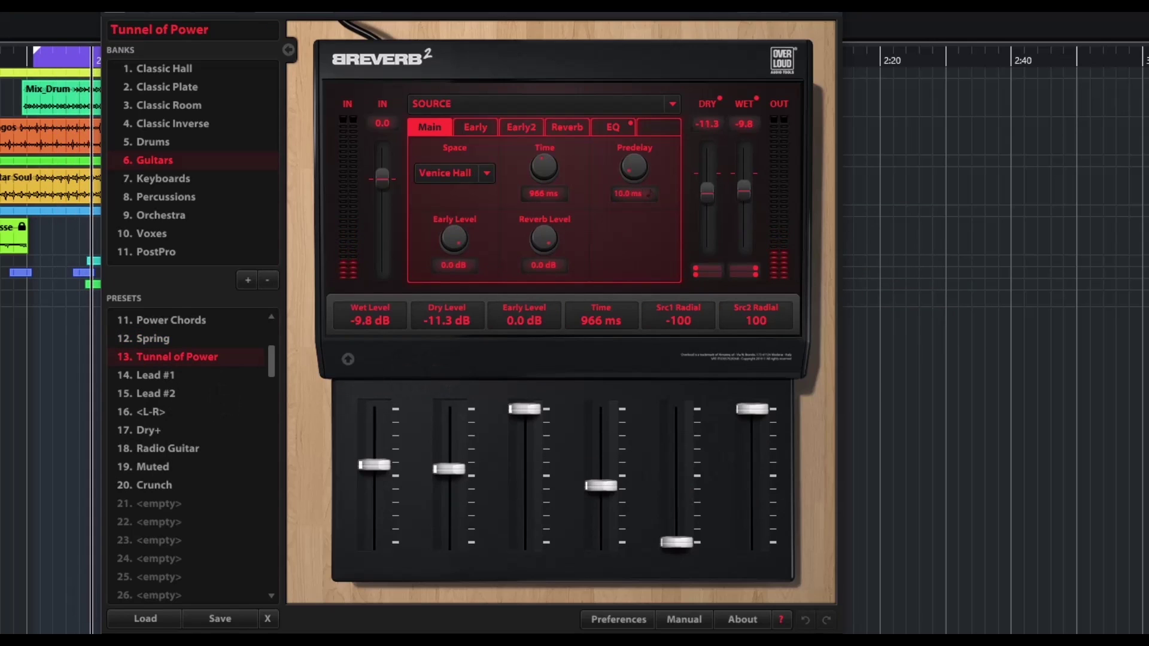
{"action": "left_click_drag", "start_coordinate": [386, 467], "coordinate": [386, 457]}
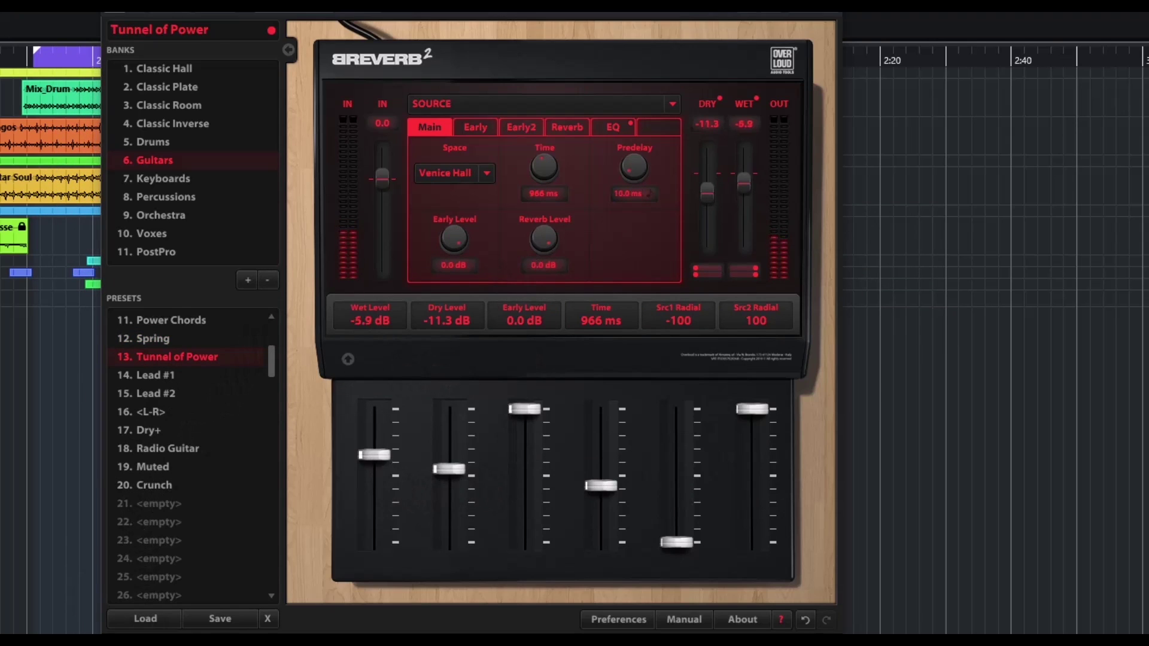
Audition the <L-R>, Radio Guitar, Muted and Crunch presets from the Guitars bank, discarding the unsaved changes
{"action": "left_click", "coordinate": [171, 413]}
{"action": "left_click", "coordinate": [446, 364]}
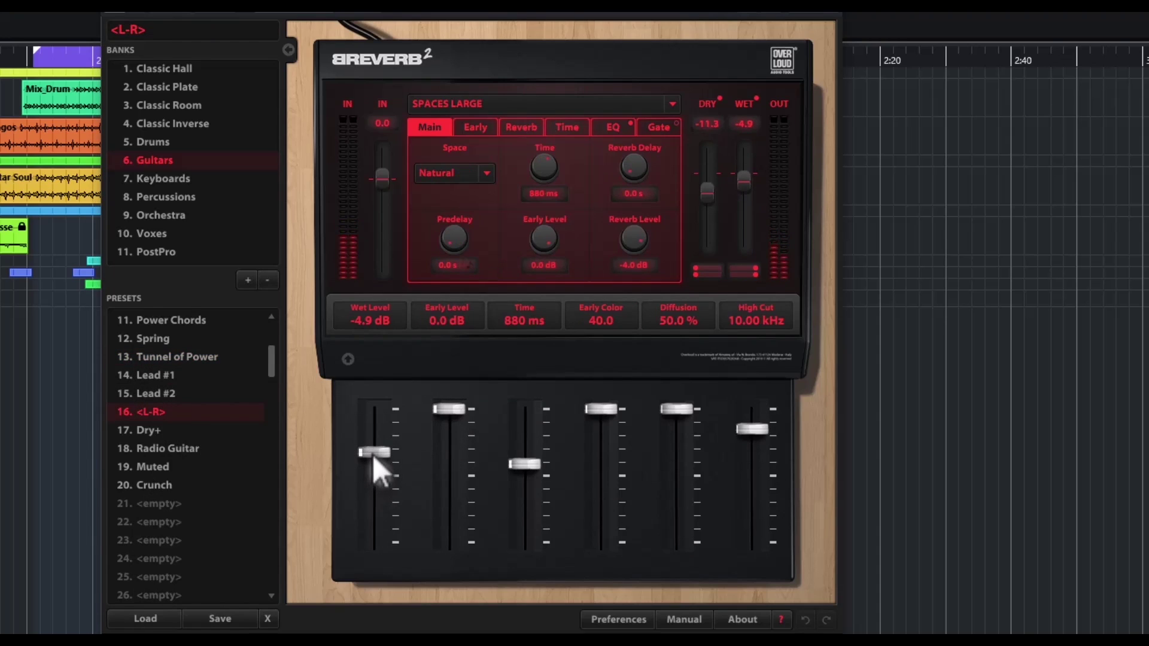
{"action": "left_click", "coordinate": [166, 448]}
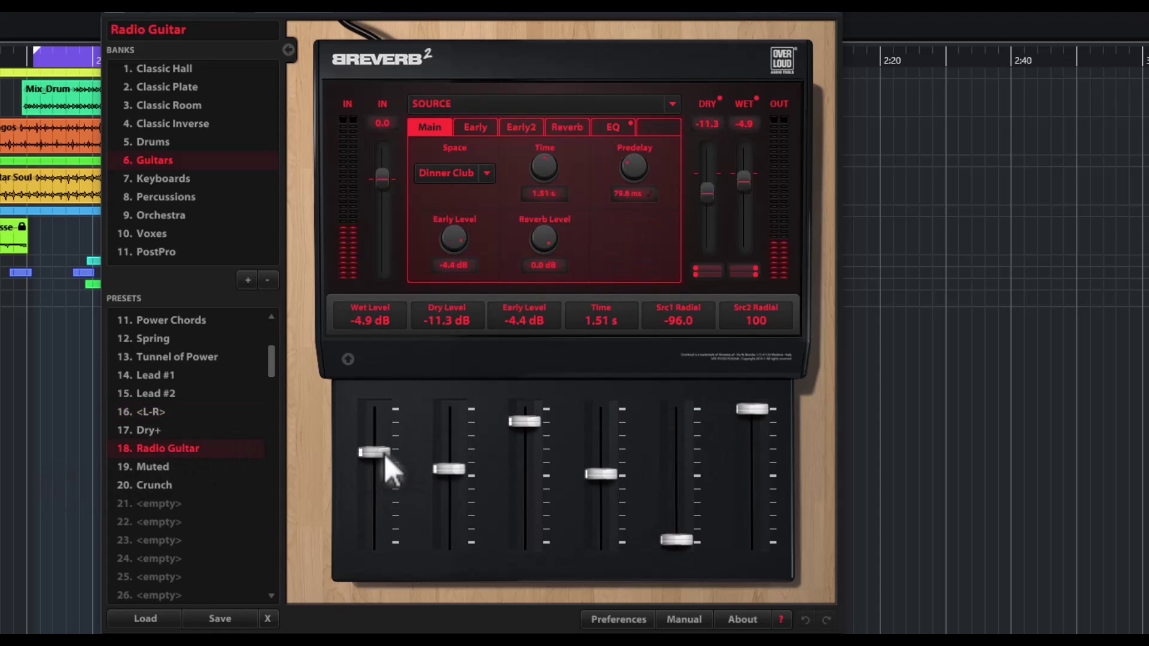
{"action": "left_click", "coordinate": [156, 472]}
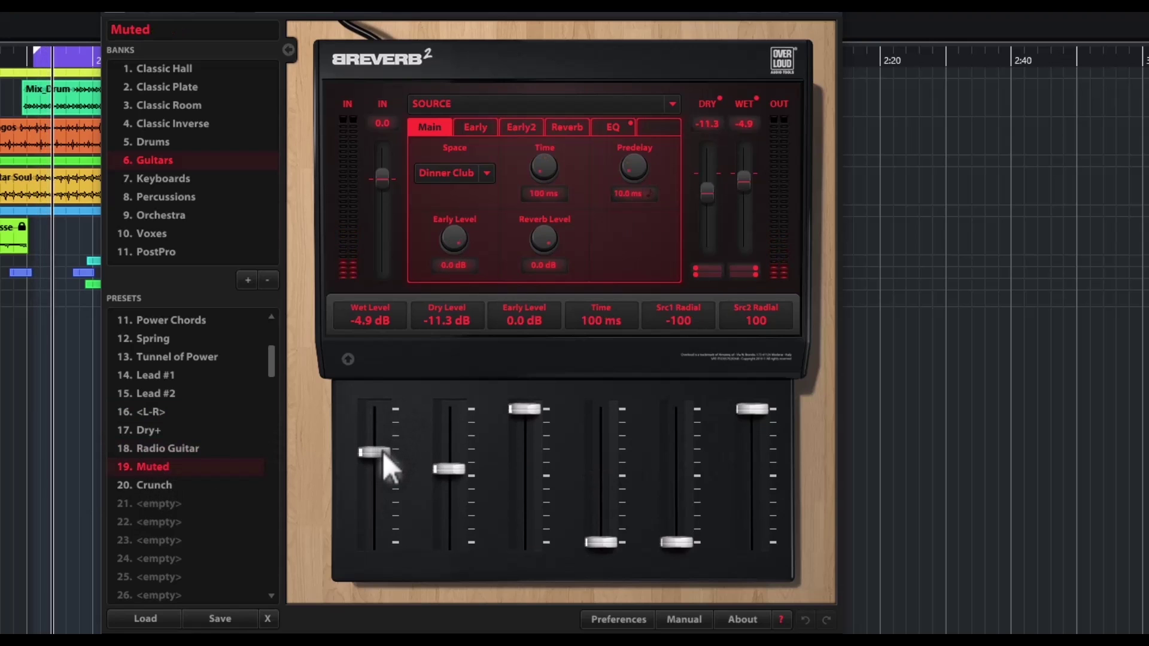
{"action": "left_click", "coordinate": [159, 484]}
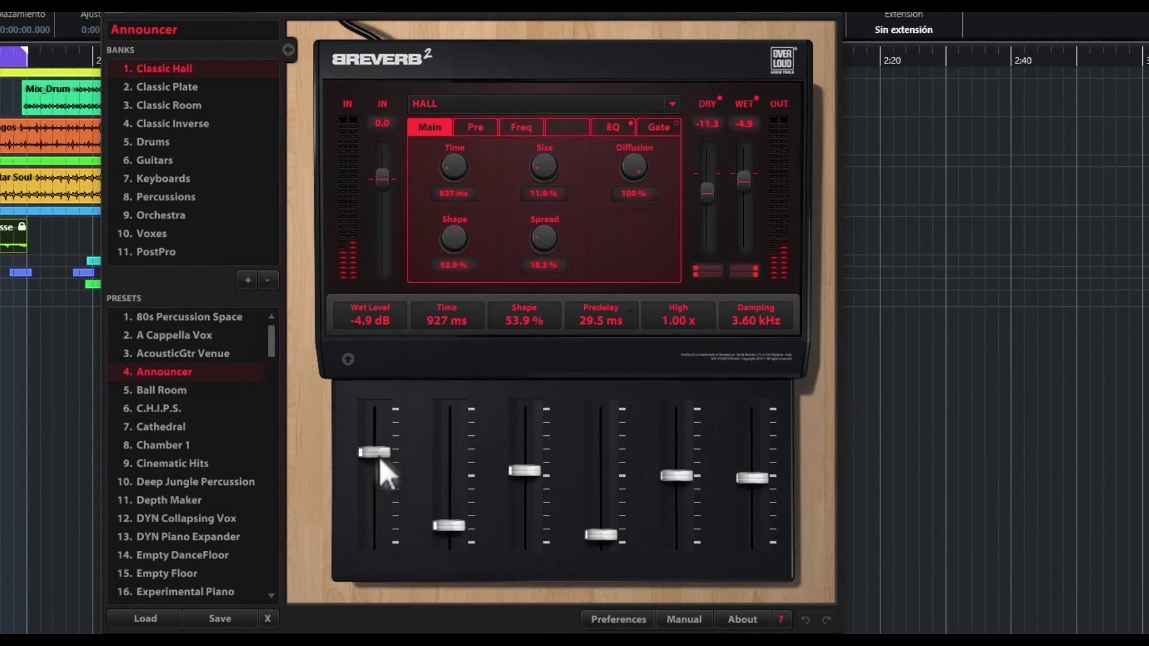
Adjust the Announcer preset to a -7.8 dB wet level, 7.62 s time and 72.5% shape
{"action": "left_click_drag", "start_coordinate": [380, 462], "coordinate": [374, 432]}
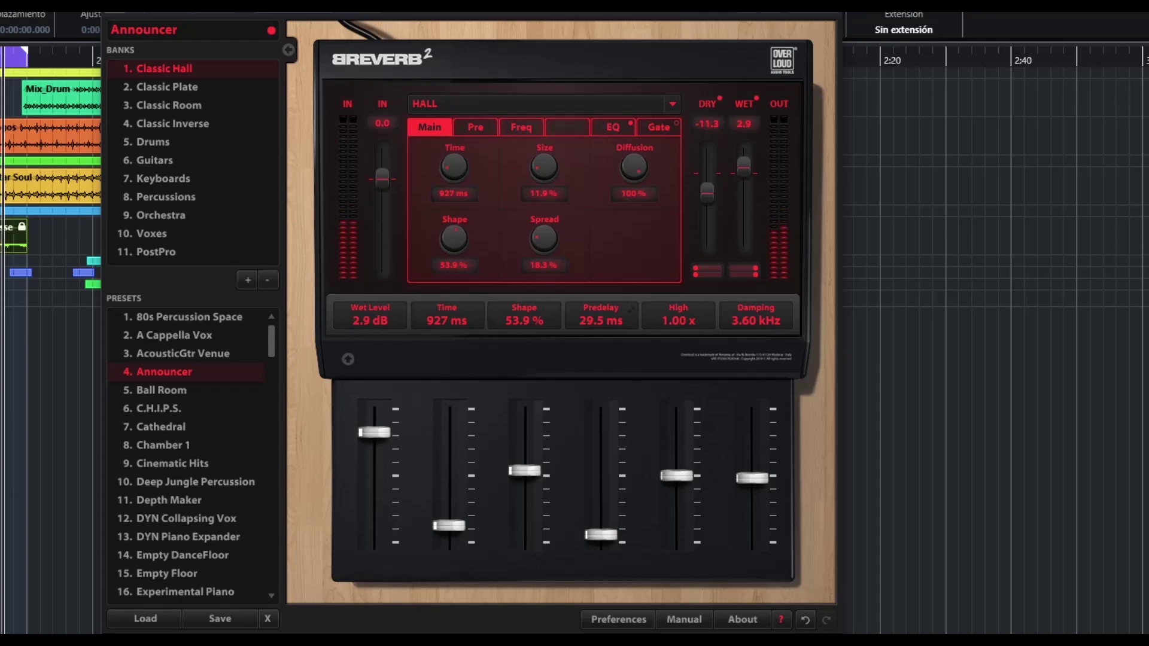
{"action": "left_click_drag", "start_coordinate": [449, 525], "coordinate": [449, 446]}
{"action": "left_click_drag", "start_coordinate": [525, 470], "coordinate": [525, 445]}
{"action": "left_click_drag", "start_coordinate": [374, 432], "coordinate": [374, 459]}
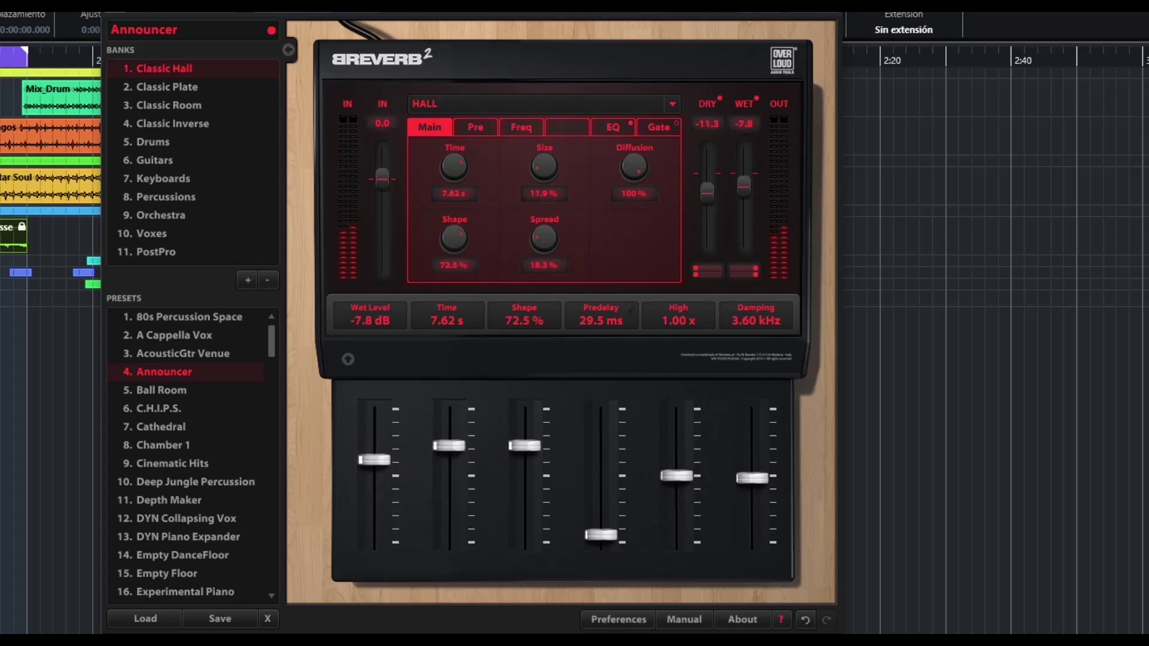
Set the Announcer preset's predelay to 0.0 s, high to 1.68 x, damping to 10.6 kHz and shape to 36.3%
{"action": "mouse_move", "coordinate": [601, 534]}
{"action": "left_mouse_down"}
{"action": "mouse_move", "coordinate": [601, 485]}
{"action": "mouse_move", "coordinate": [600, 542]}
{"action": "left_mouse_up"}
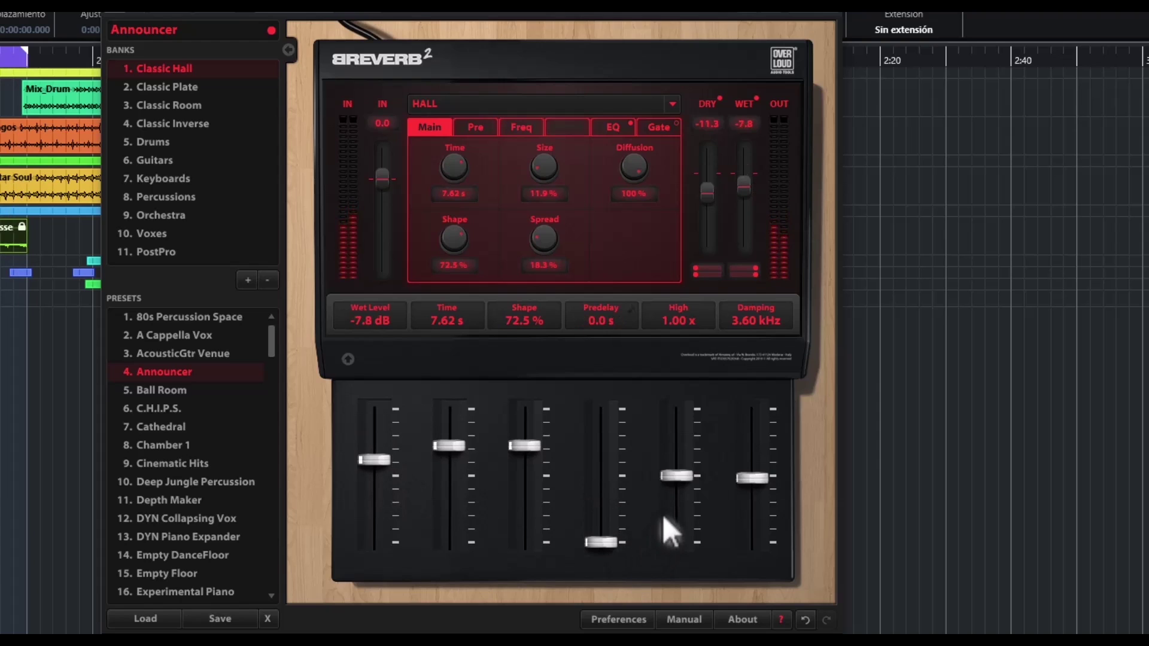
{"action": "left_click_drag", "start_coordinate": [676, 476], "coordinate": [676, 451]}
{"action": "left_click_drag", "start_coordinate": [752, 477], "coordinate": [753, 432]}
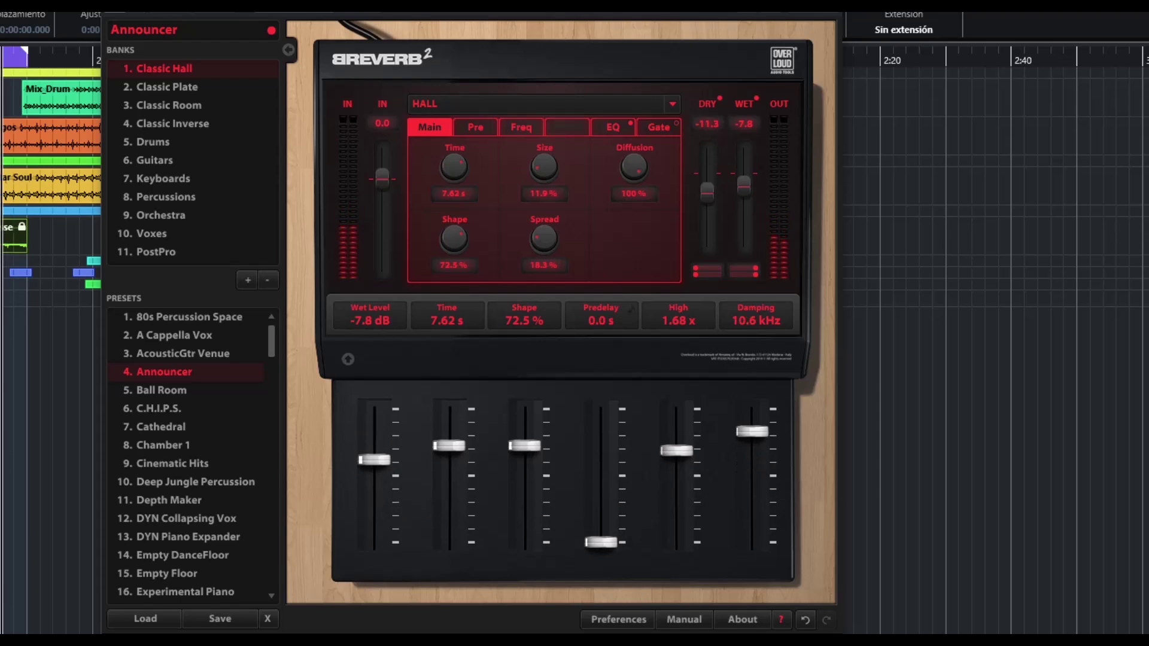
{"action": "left_click_drag", "start_coordinate": [524, 446], "coordinate": [525, 493]}
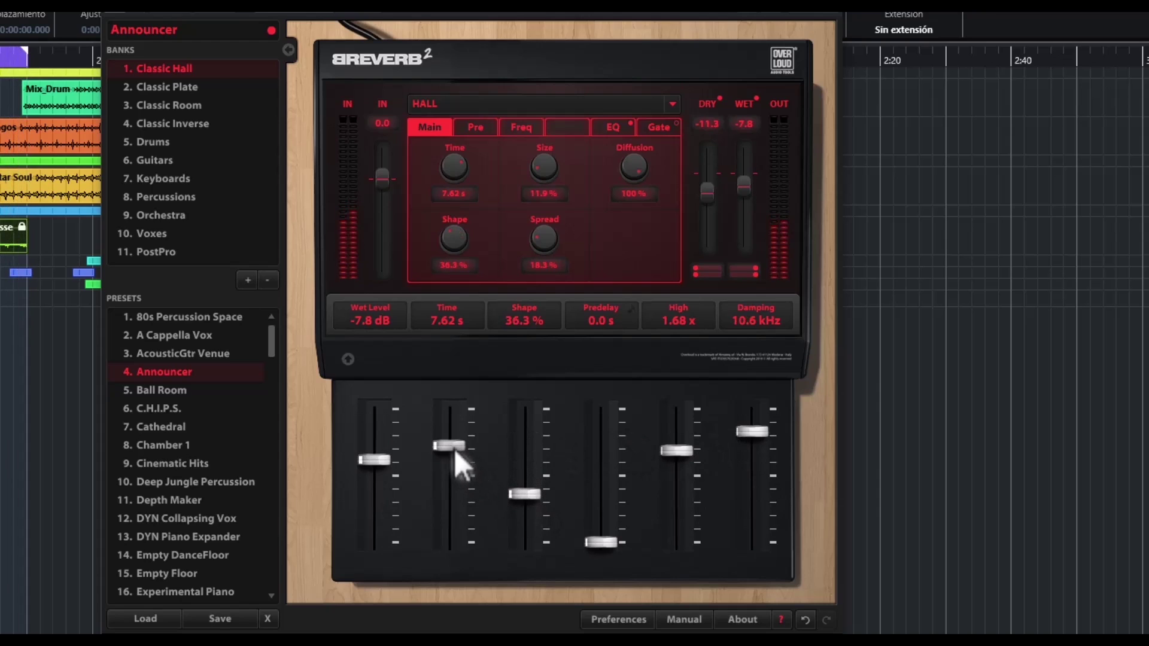
Spread the wet and dry signals across both channels and set the Hall time to 5.49 s and wet level to -3.9 dB
{"action": "left_click_drag", "start_coordinate": [753, 267], "coordinate": [736, 268]}
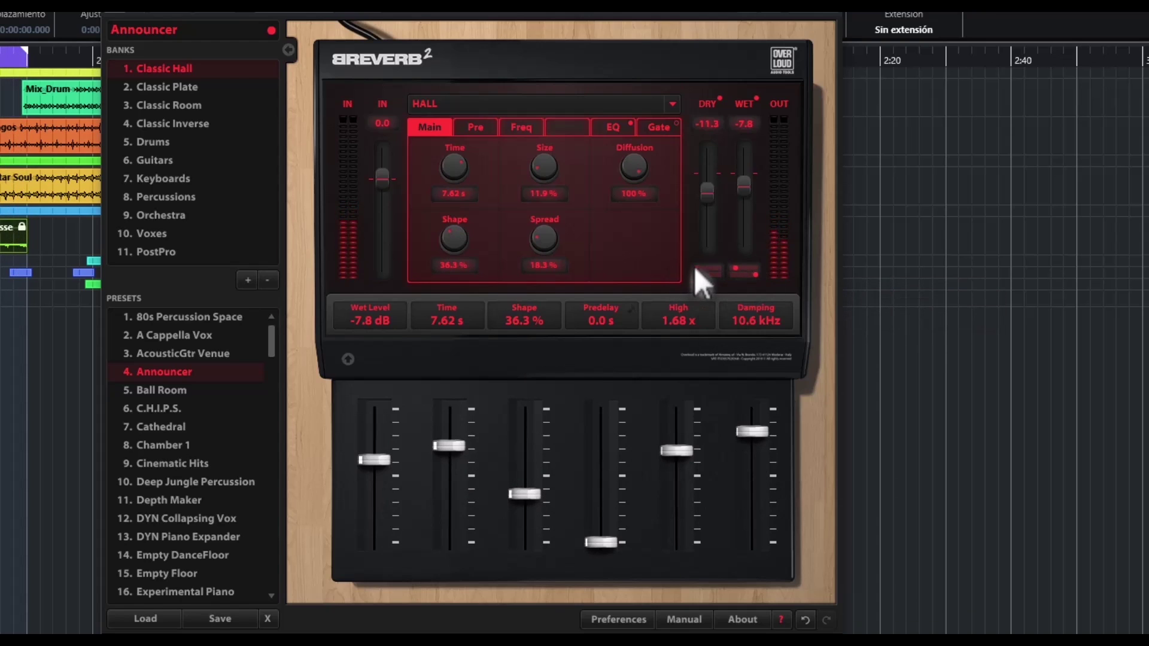
{"action": "left_click_drag", "start_coordinate": [701, 281], "coordinate": [694, 282]}
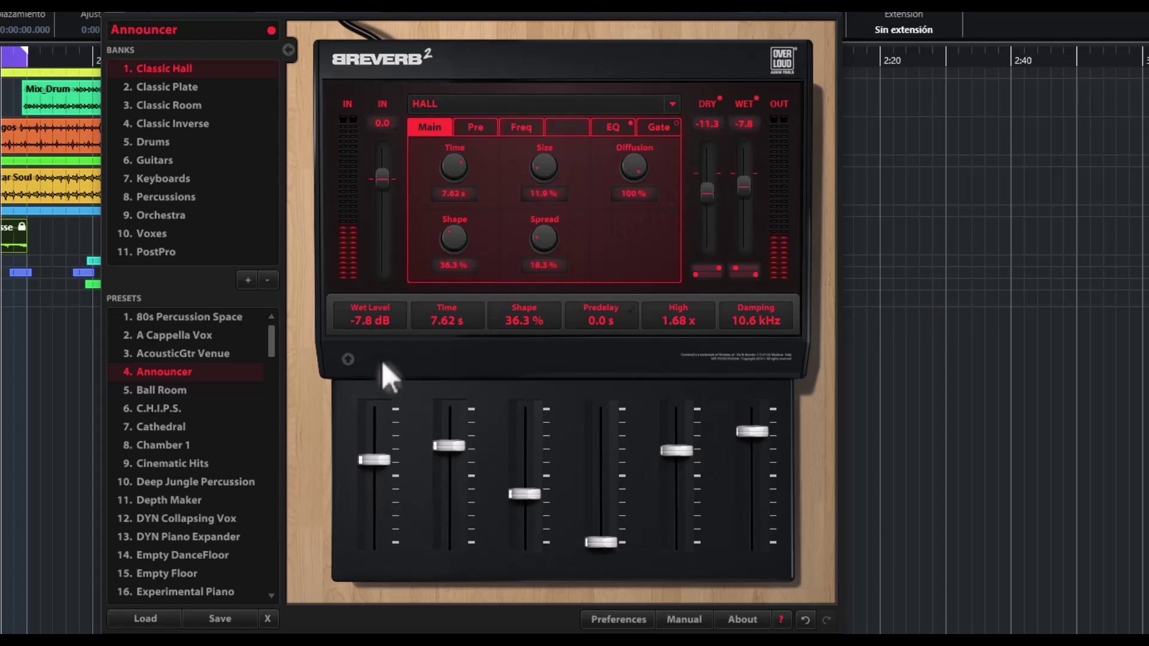
{"action": "left_click_drag", "start_coordinate": [449, 446], "coordinate": [449, 455]}
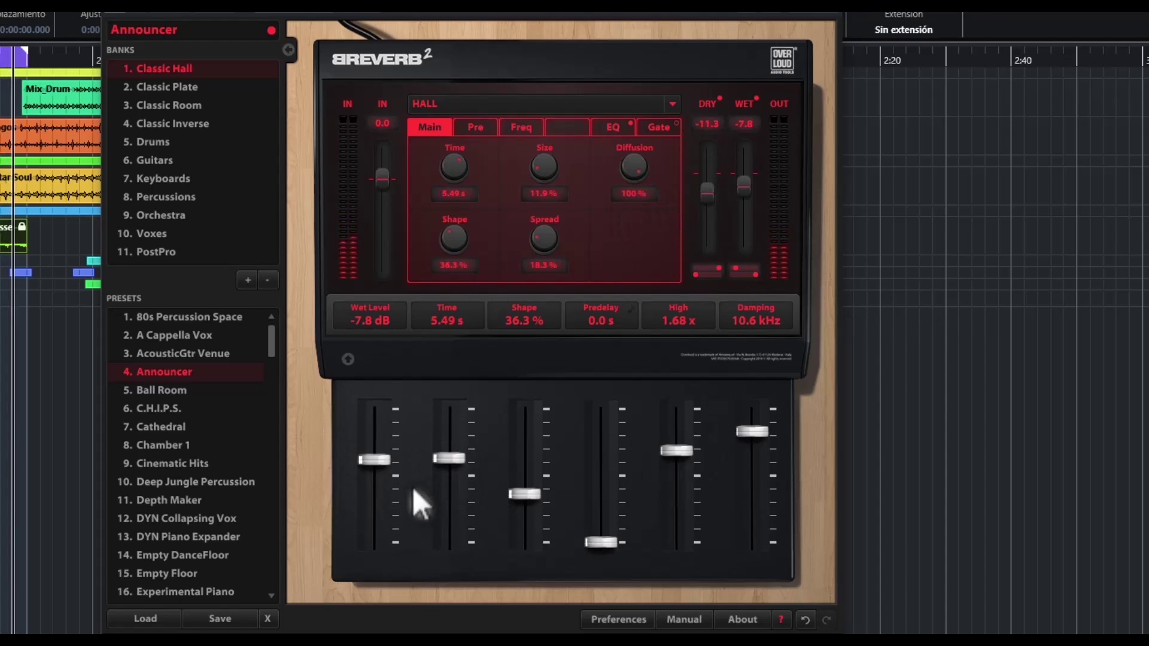
{"action": "left_click_drag", "start_coordinate": [374, 460], "coordinate": [374, 455]}
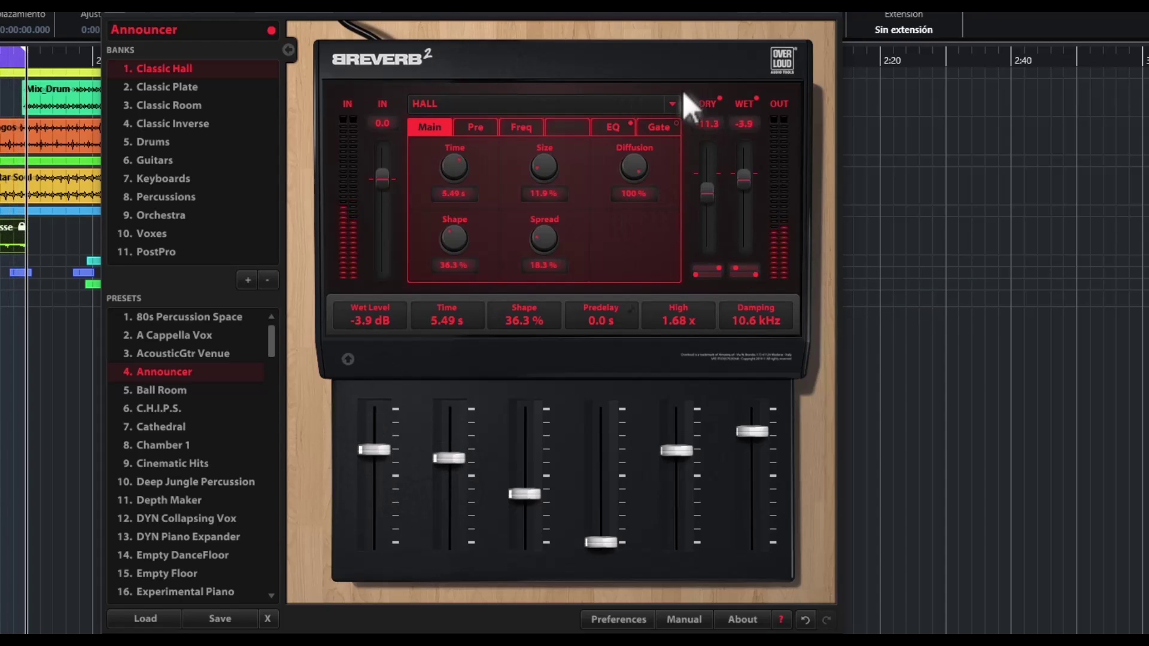
Switch the reverb's wet signal off and on repeatedly to compare the brass track with and without reverb
{"action": "left_click", "coordinate": [755, 98]}
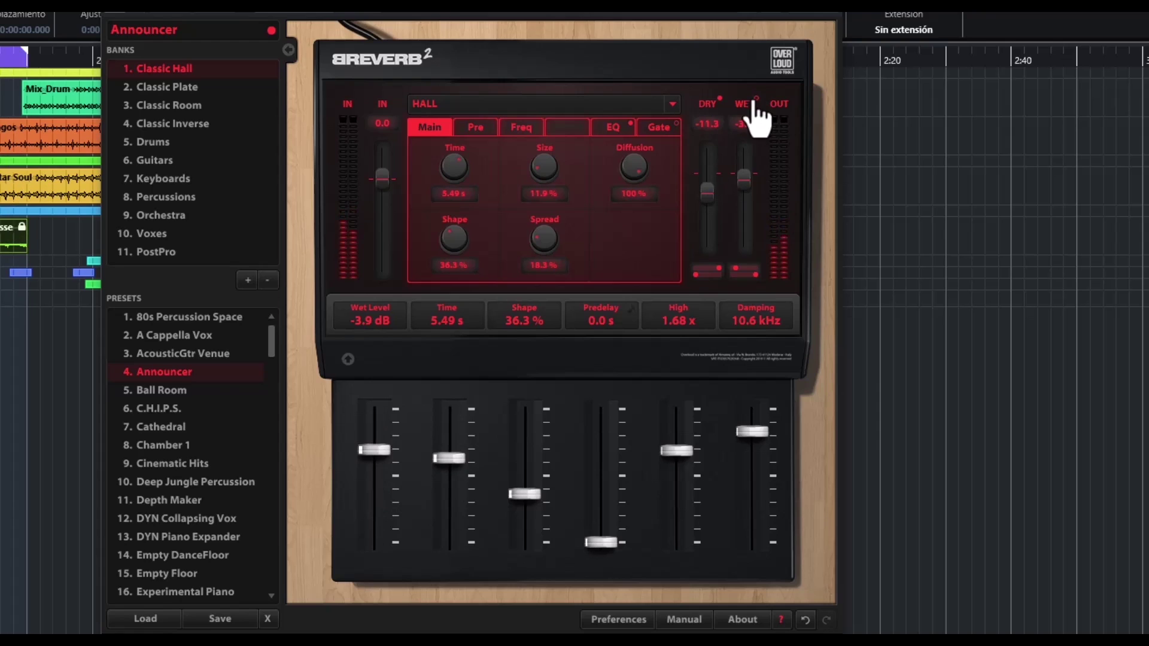
{"action": "left_click", "coordinate": [755, 101]}
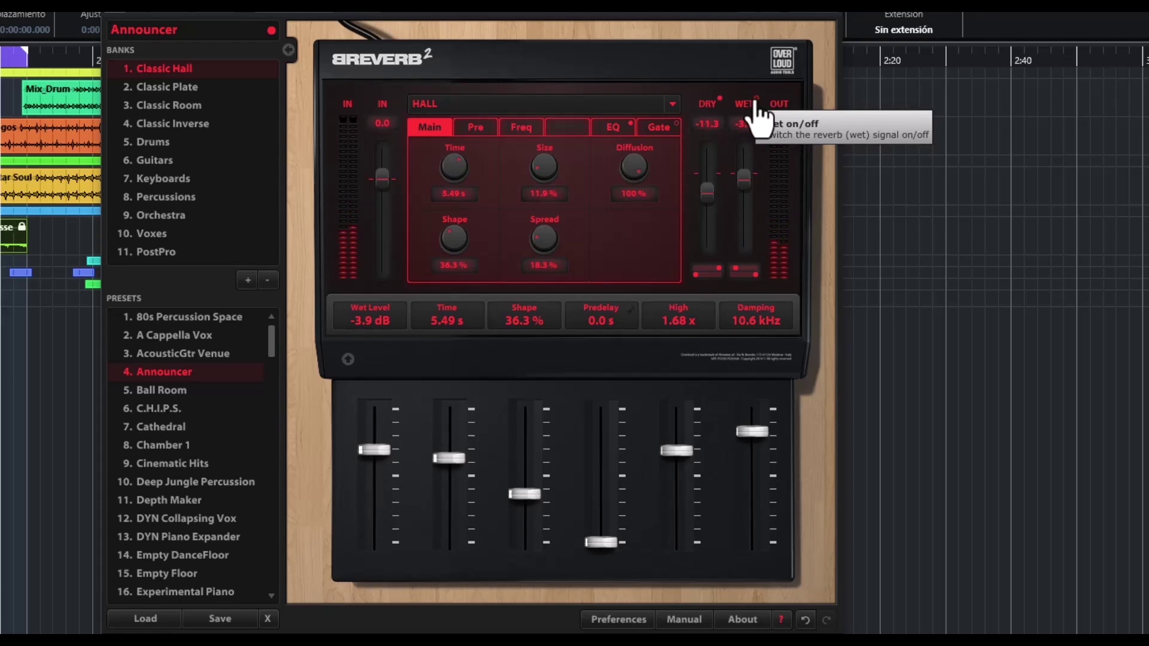
{"action": "left_click", "coordinate": [755, 101]}
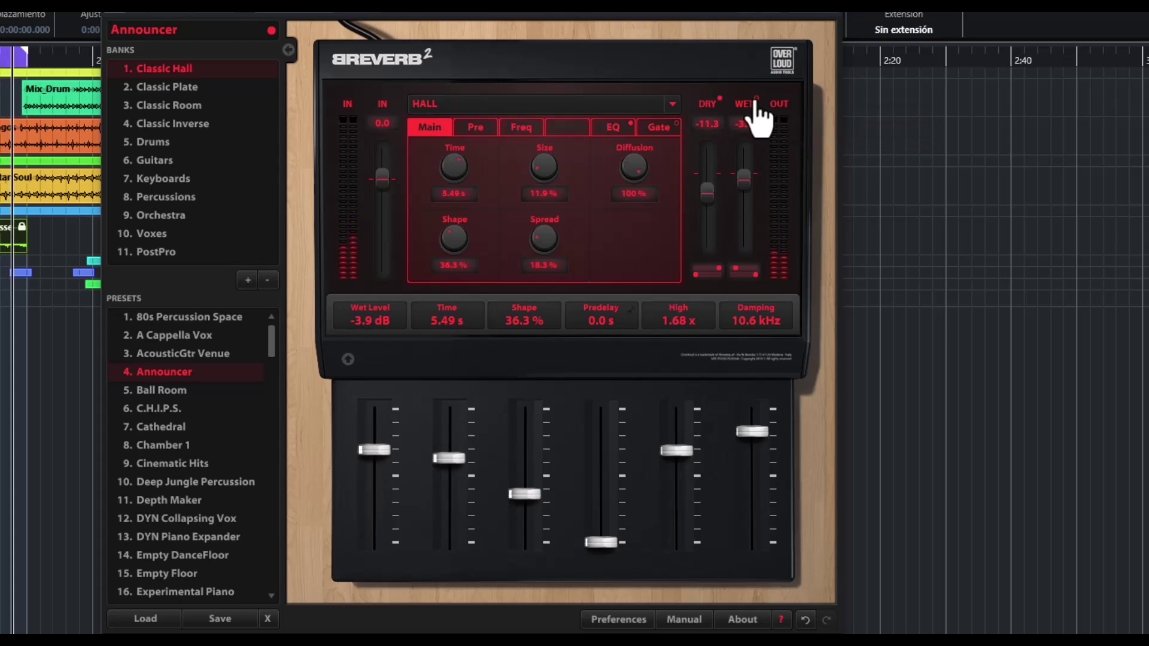
{"action": "left_click", "coordinate": [755, 100]}
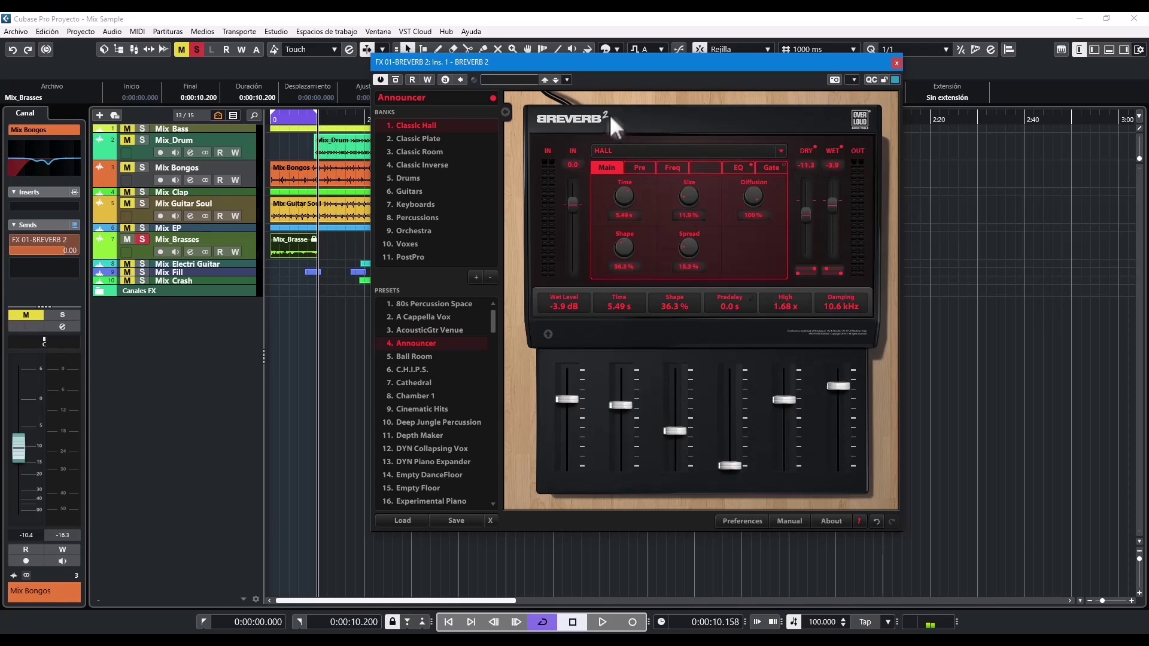
Hide the preset browser and collapse the plugin's fader section
{"action": "left_click", "coordinate": [505, 111]}
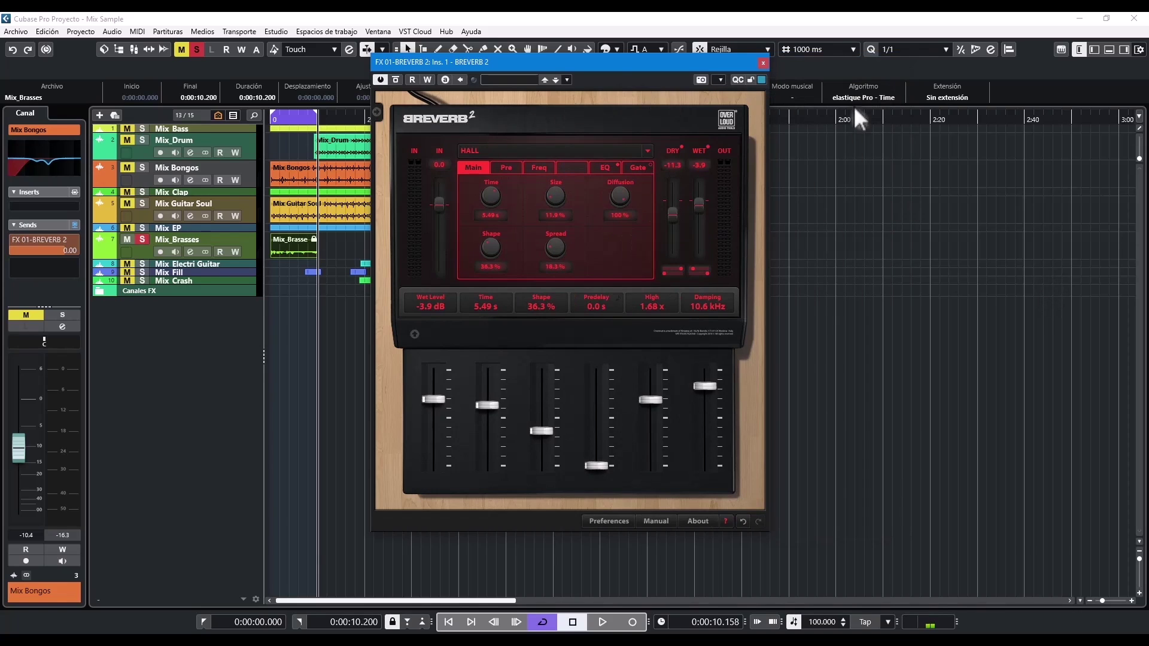
{"action": "left_click", "coordinate": [414, 334]}
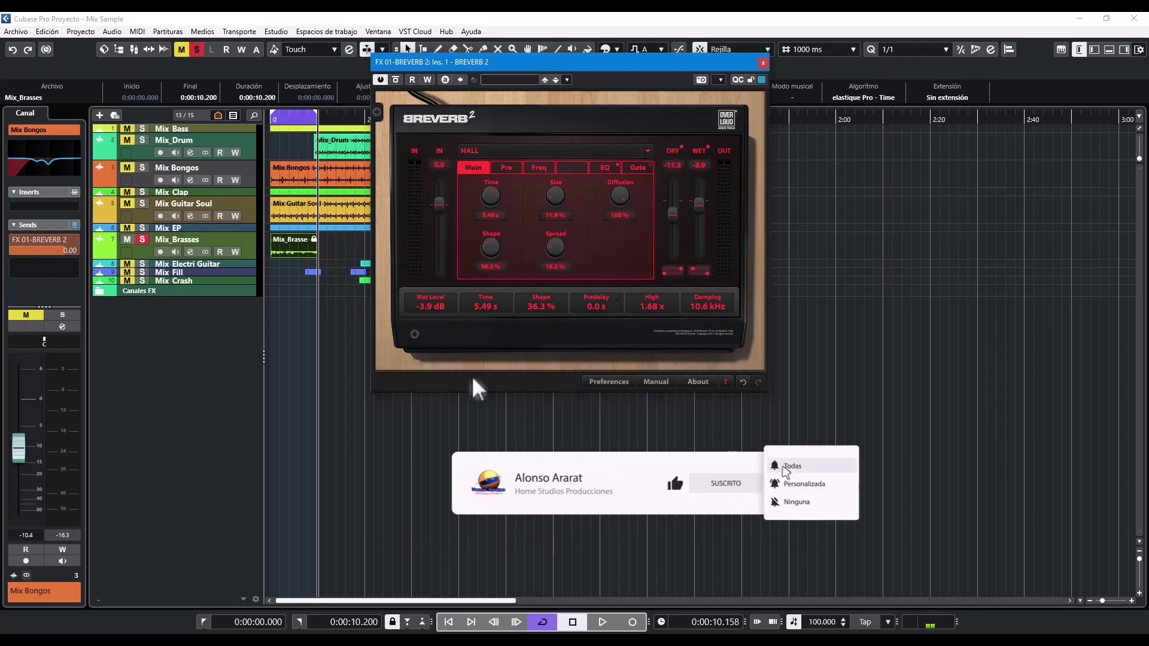